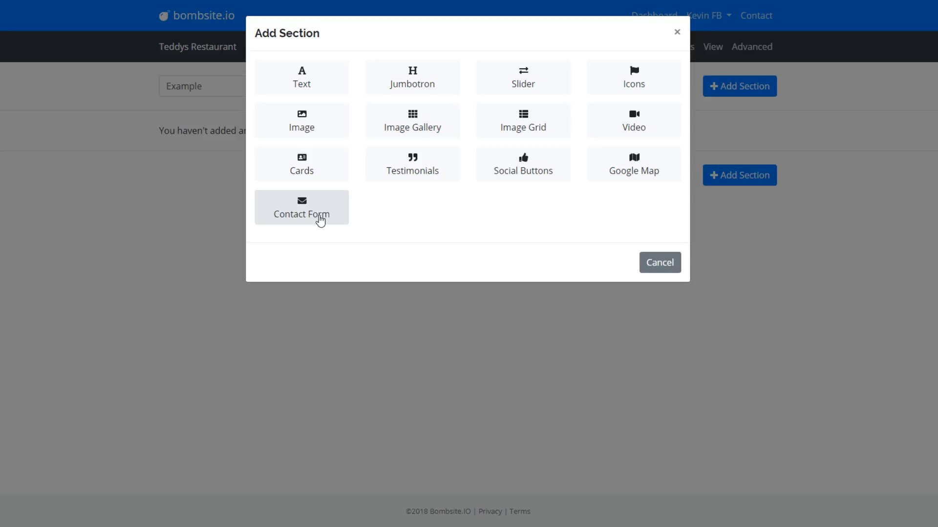
- Add a Contact Form section to the page
left_click(317, 219)
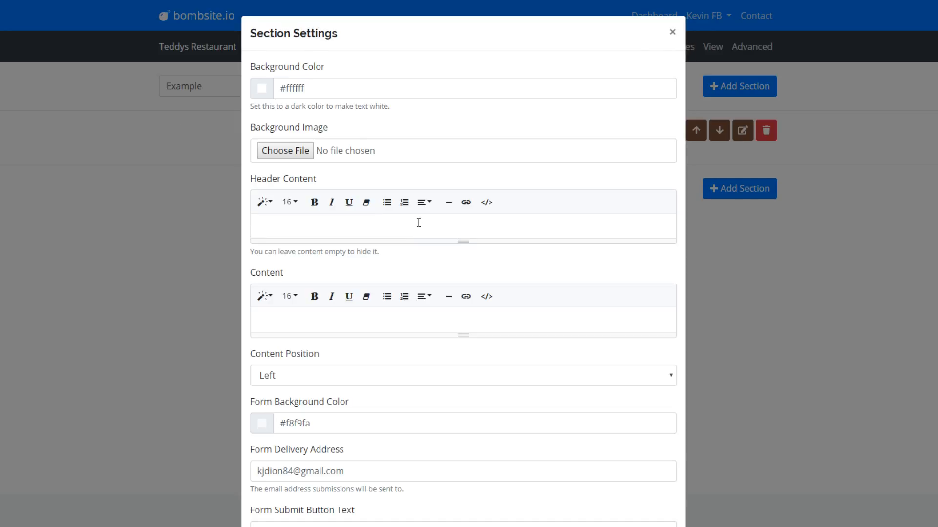
scroll(419, 222, "down", 1)
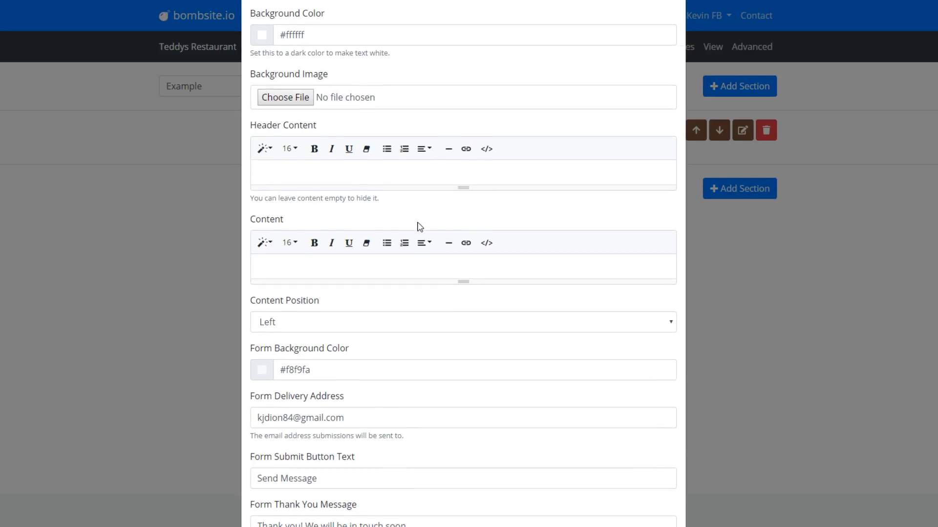
scroll(419, 222, "up", 1)
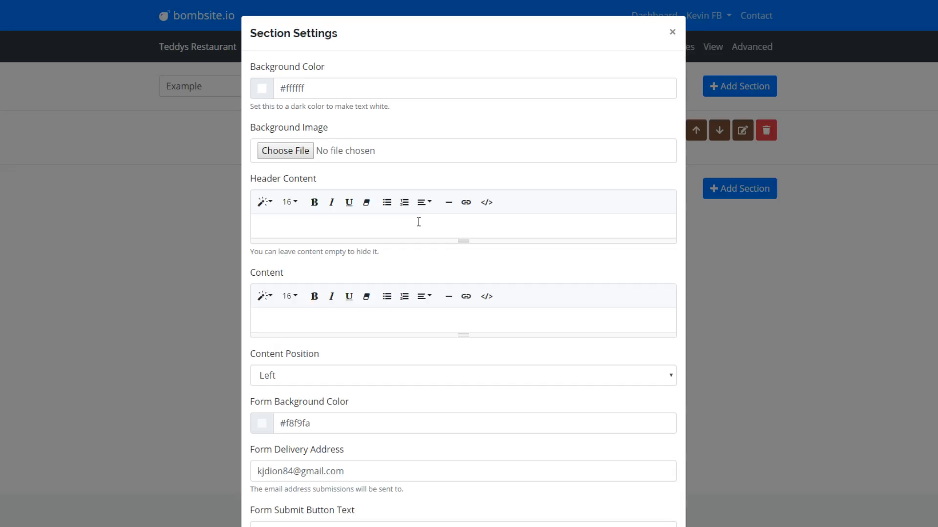
- Make the section header a centred Header 1 reading 'Get in touch'
left_click(425, 223)
left_click(265, 202)
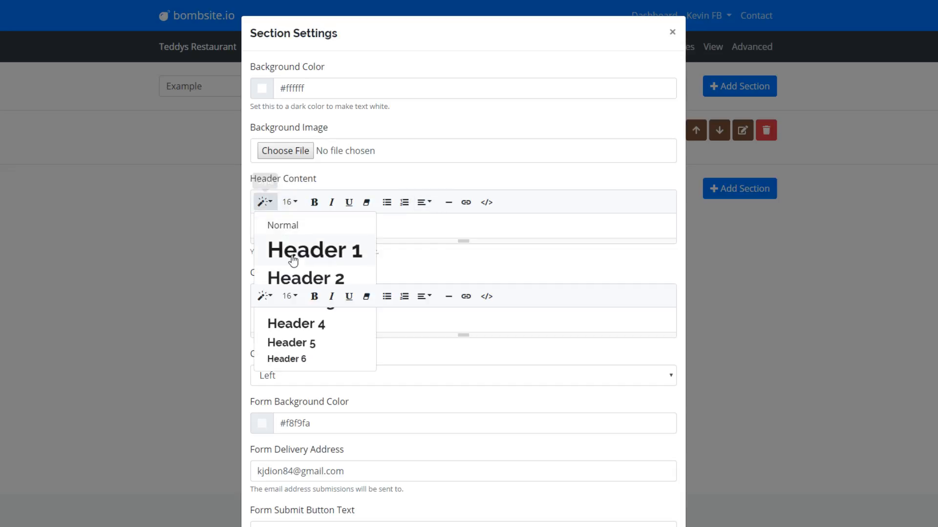
left_click(309, 247)
type("Get i")
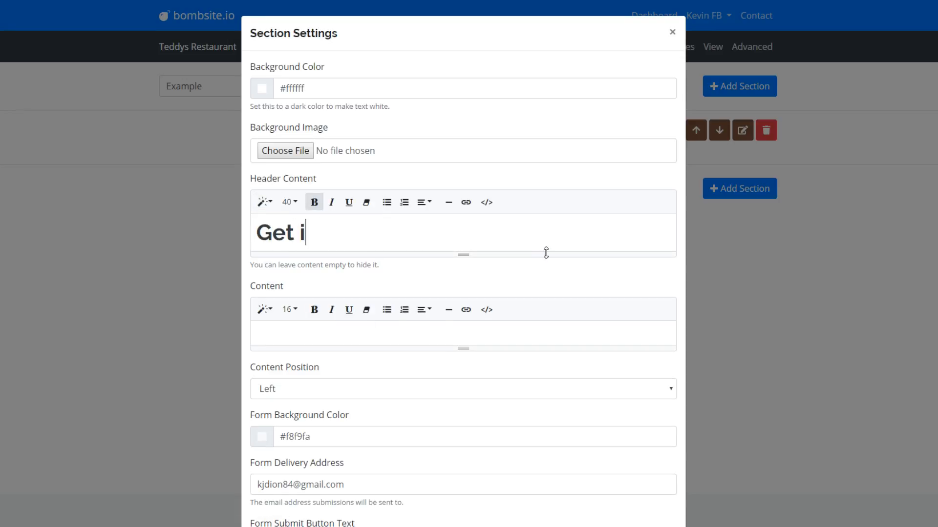
type("n touch")
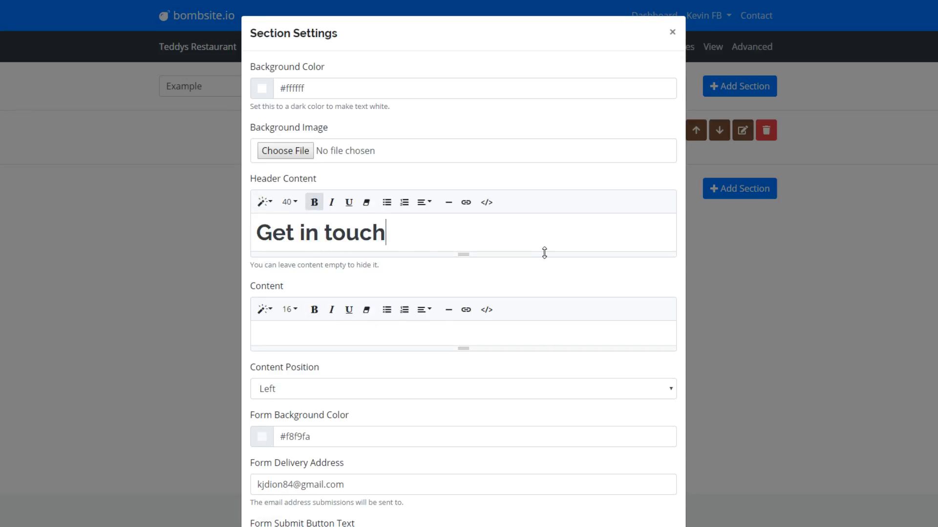
left_click(424, 202)
left_click(441, 222)
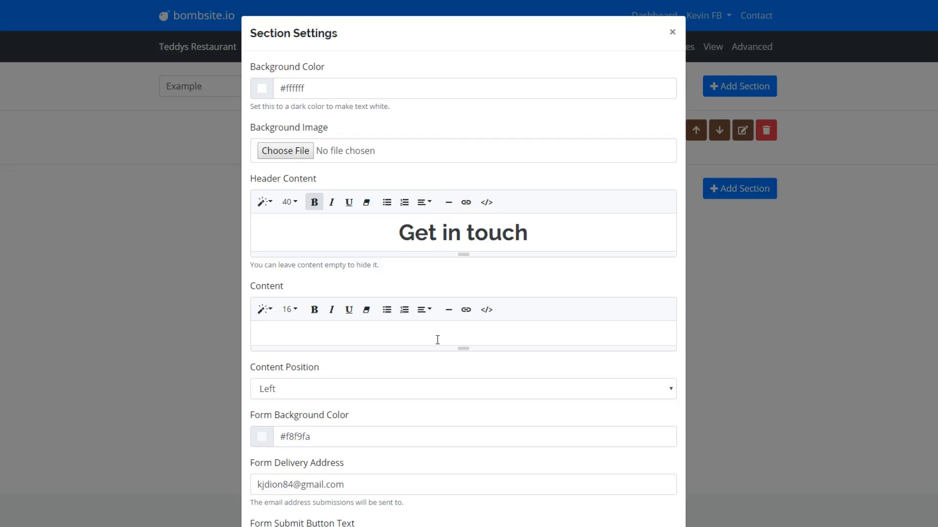
scroll(451, 341, "down", 2)
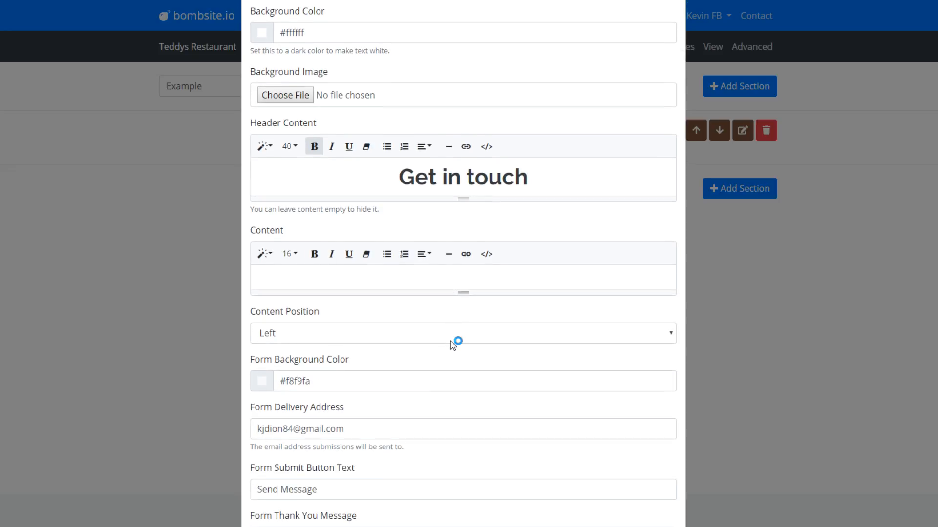
- Keep the content position at Left and begin editing the section's body content
scroll(451, 346, "up", 1)
left_click(411, 337)
left_click(408, 341)
left_click(352, 281)
- Replace the Form Delivery Address with a new e-mail address
scroll(450, 342, "down", 5)
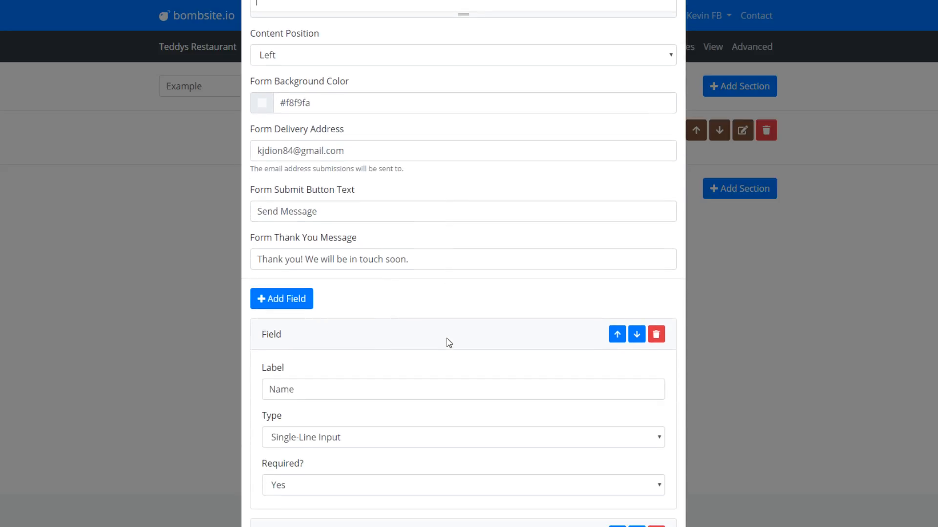
scroll(449, 341, "up", 3)
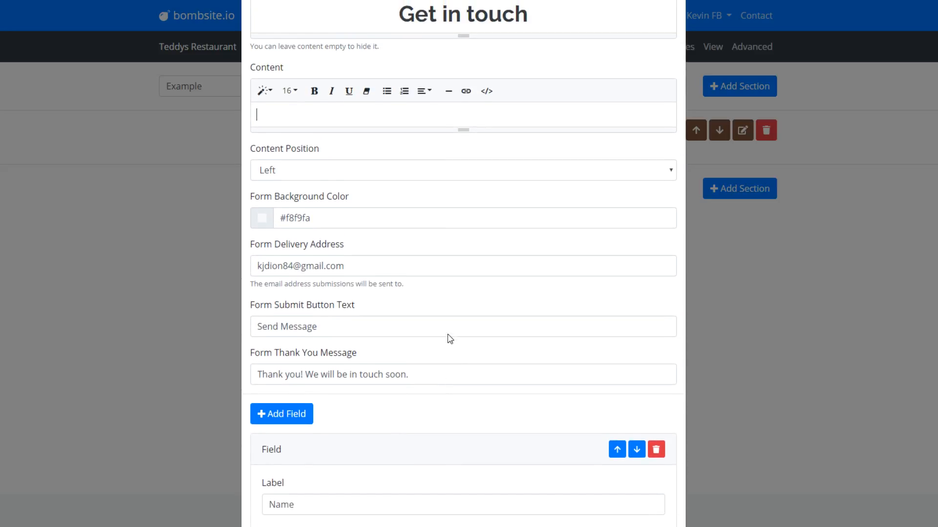
scroll(449, 339, "up", 4)
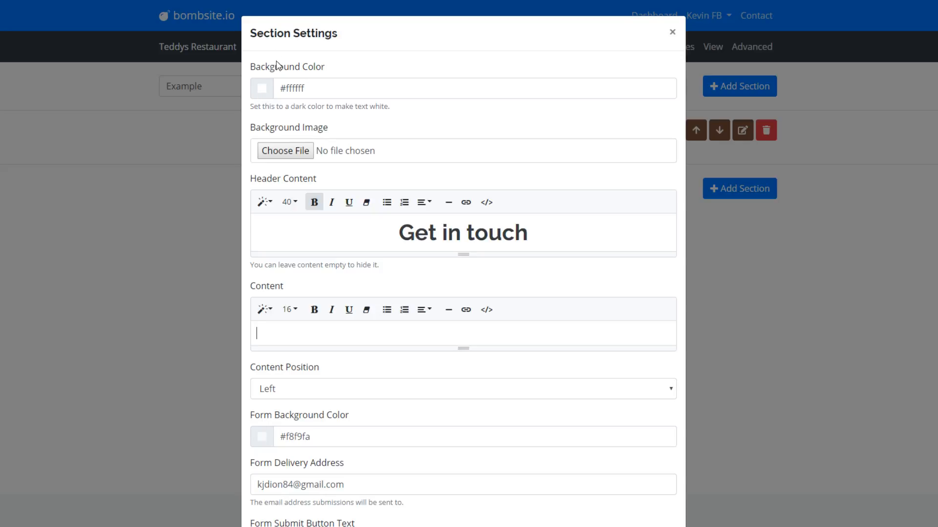
scroll(287, 210, "down", 5)
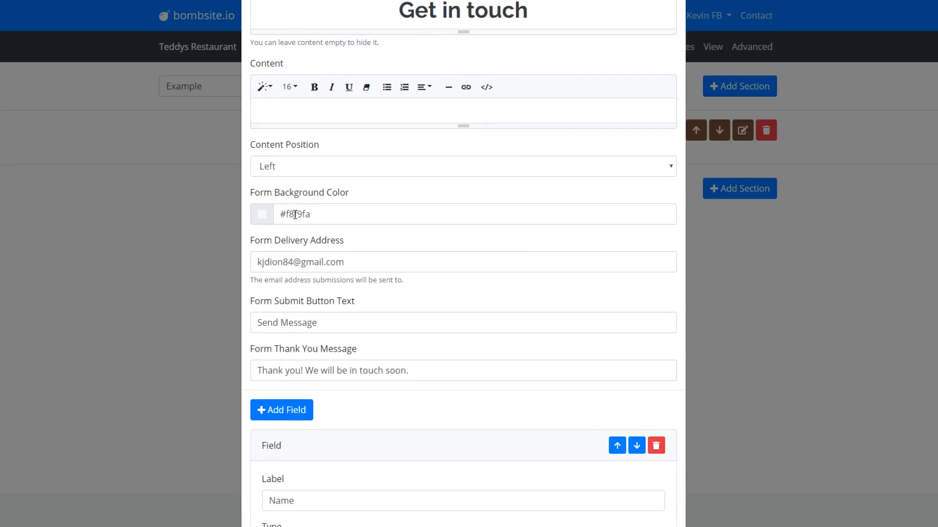
scroll(295, 215, "down", 1)
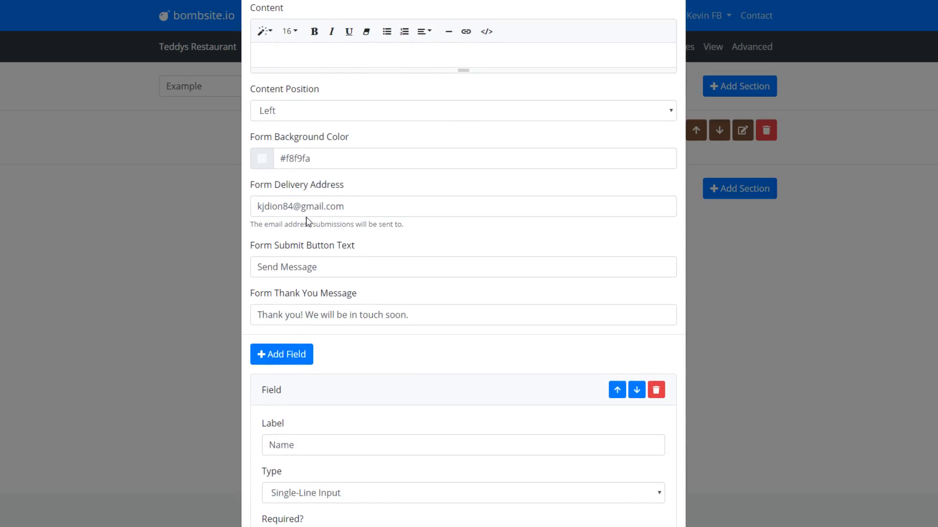
left_click_drag(358, 205, 163, 187)
type("k")
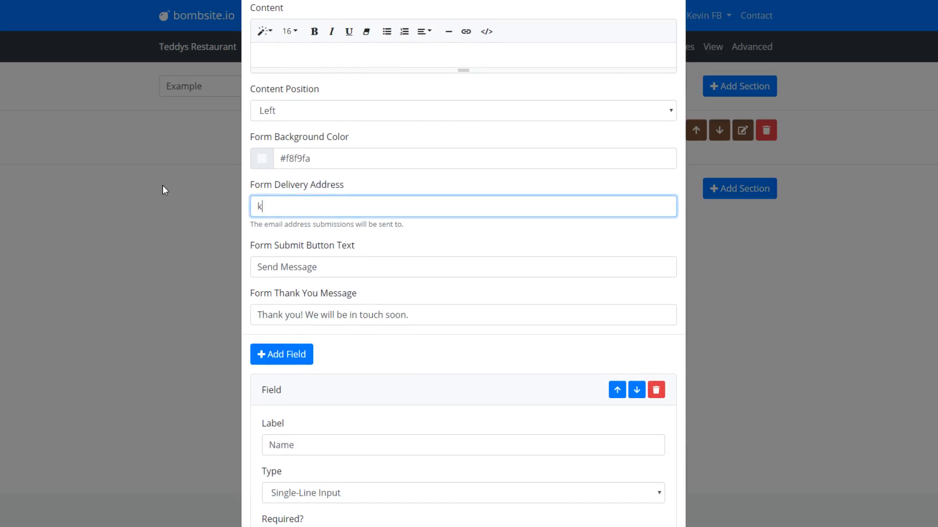
type("evin@example.com")
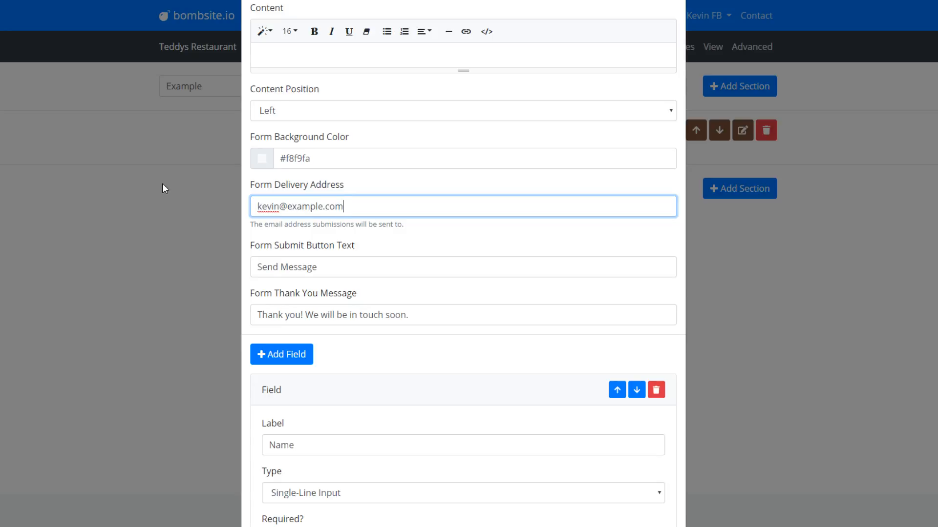
left_click(345, 267)
scroll(291, 269, "down", 1)
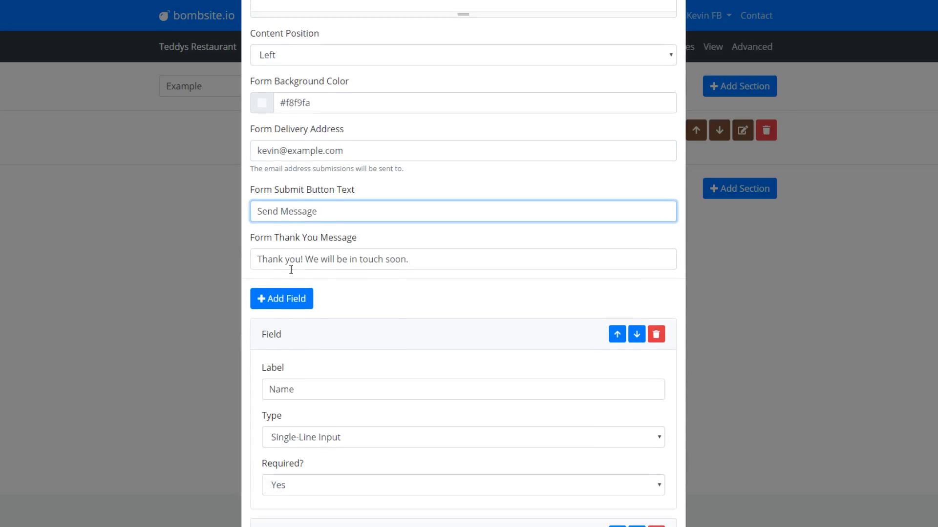
- Add a new Single-Line Input field named 'Phone Number' to the form
left_click(436, 257)
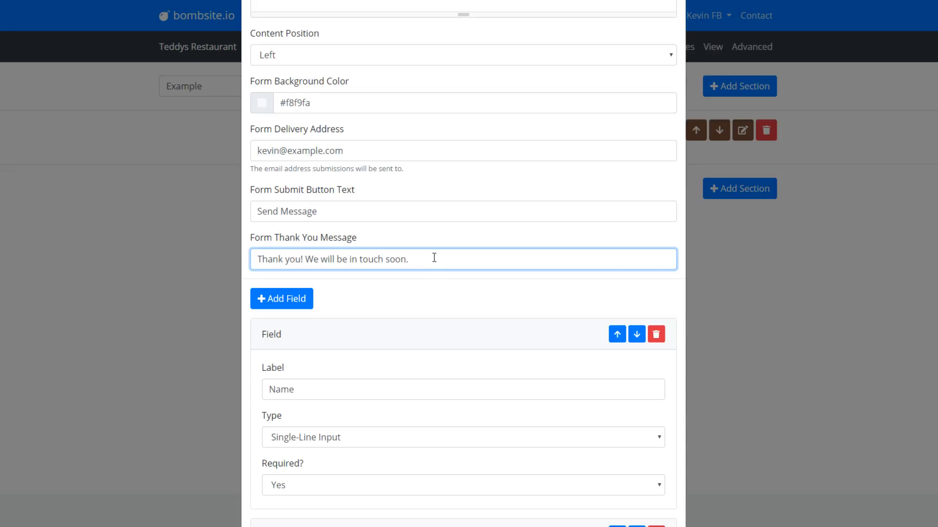
scroll(430, 287, "down", 5)
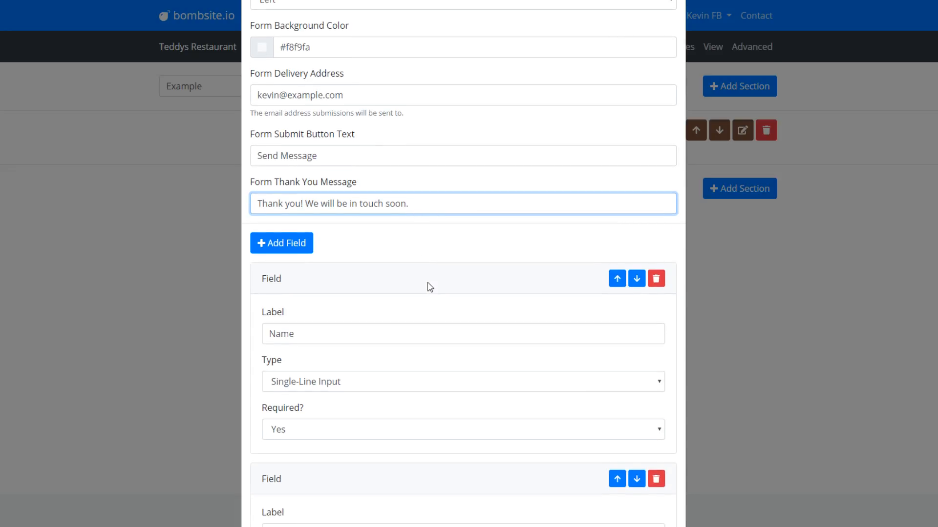
scroll(430, 289, "up", 1)
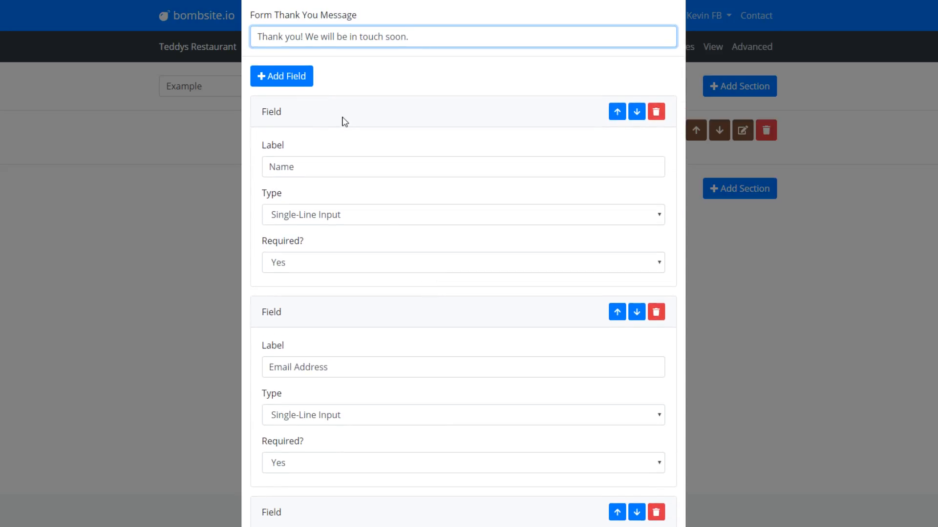
scroll(330, 195, "down", 1)
scroll(335, 219, "down", 5)
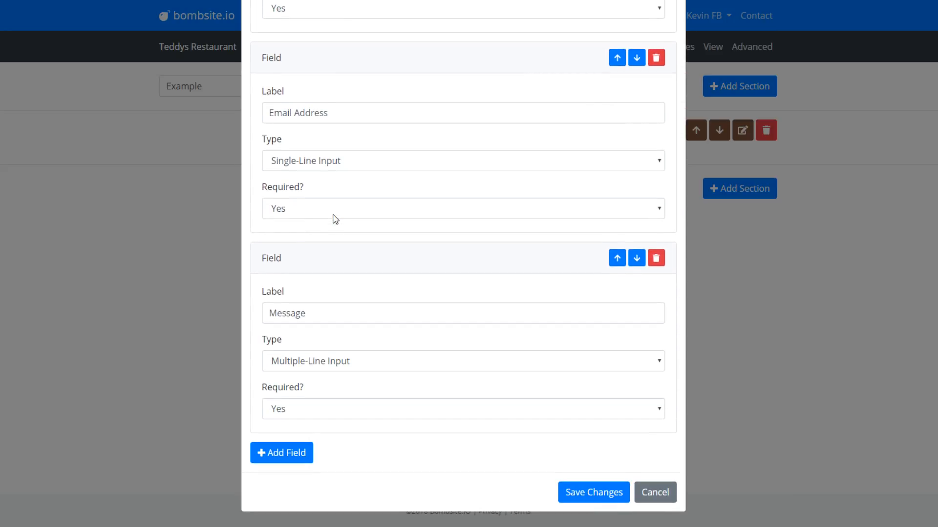
scroll(335, 219, "up", 7)
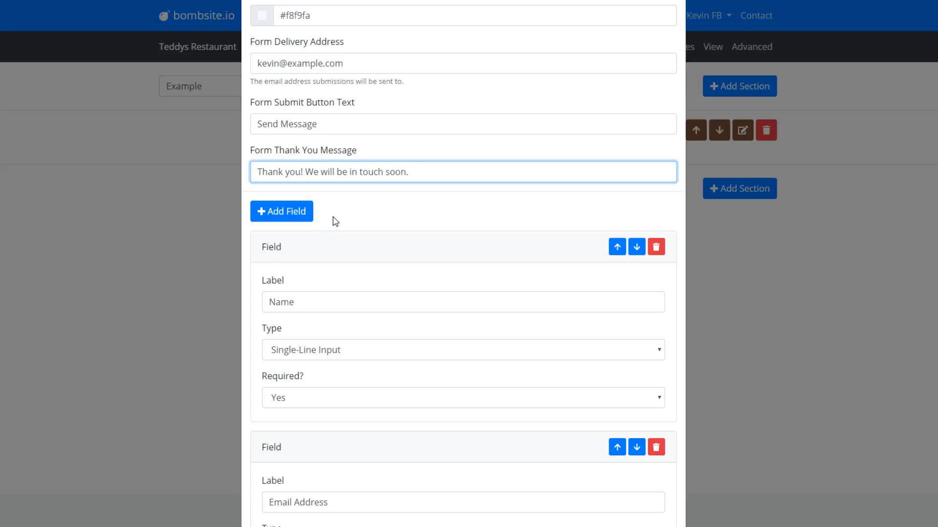
scroll(337, 233, "down", 1)
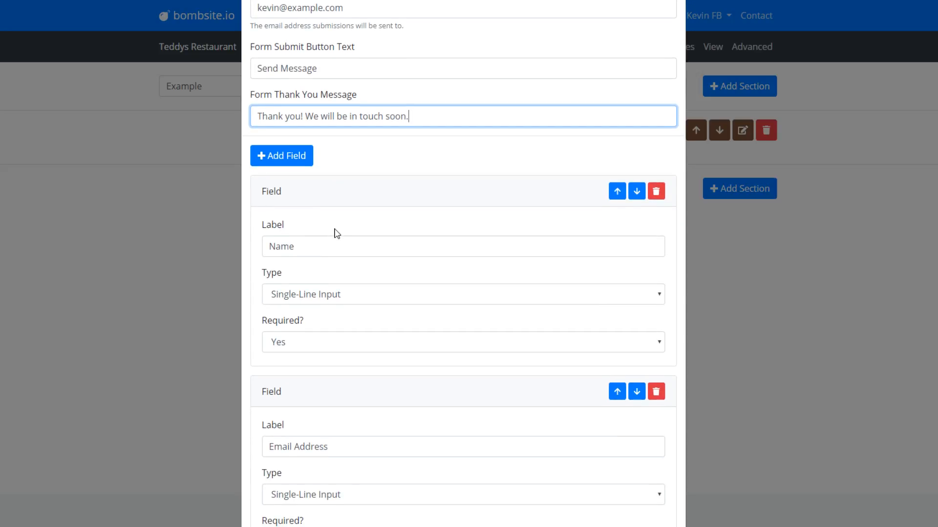
scroll(324, 205, "down", 1)
scroll(323, 197, "down", 1)
scroll(323, 196, "down", 2)
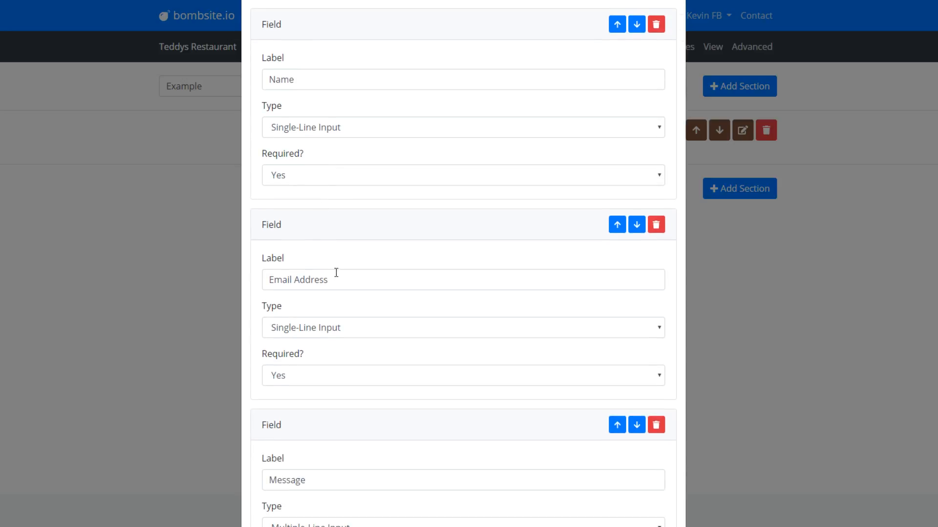
scroll(339, 276, "down", 3)
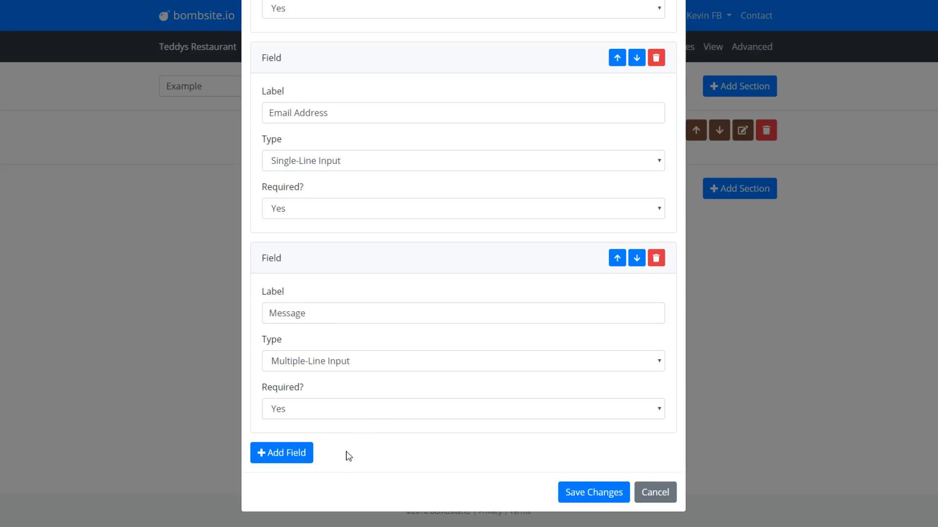
left_click(290, 459)
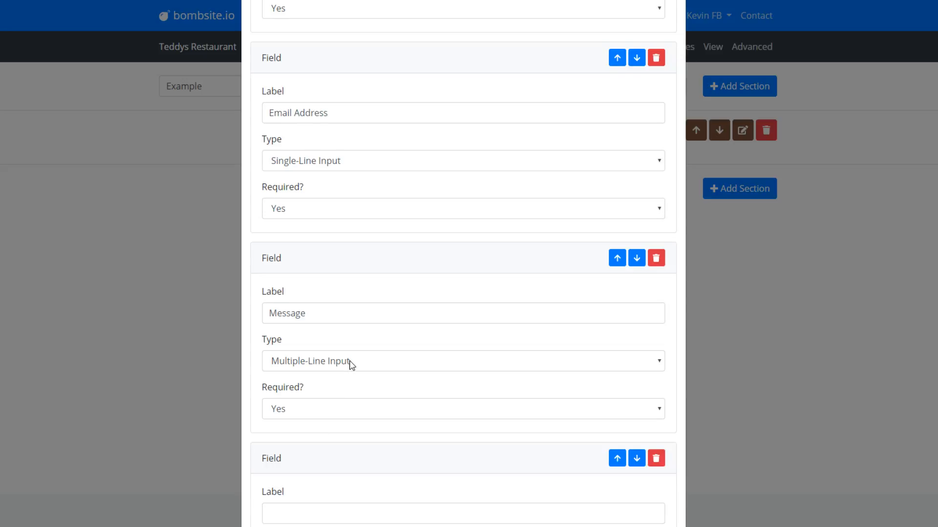
scroll(337, 349, "down", 4)
left_click(316, 315)
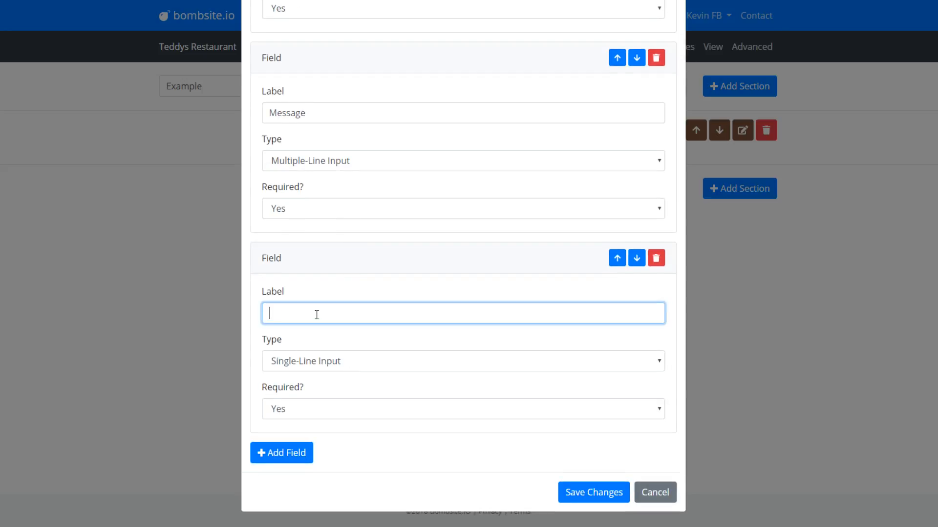
type("Phone Number")
left_click(369, 363)
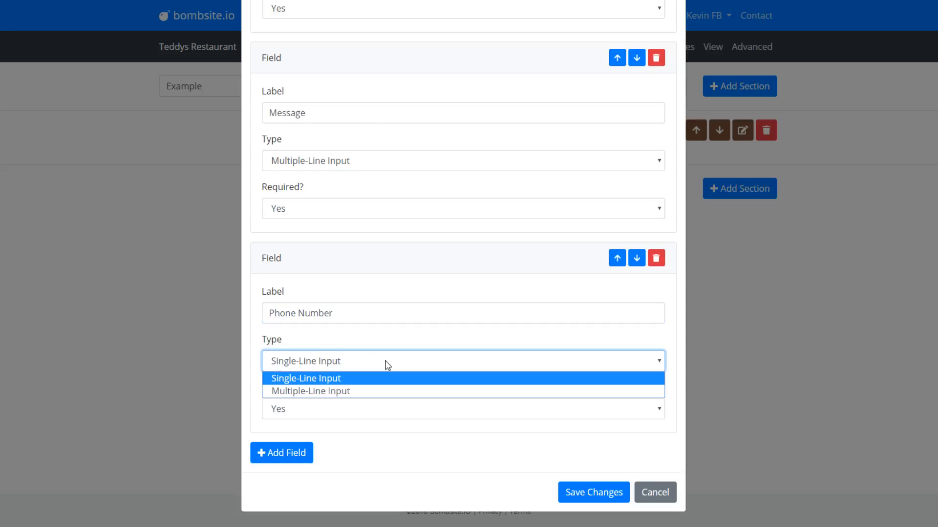
left_click(305, 371)
- Set Phone Number to not required and move it up twice to sit below Name
left_click(350, 409)
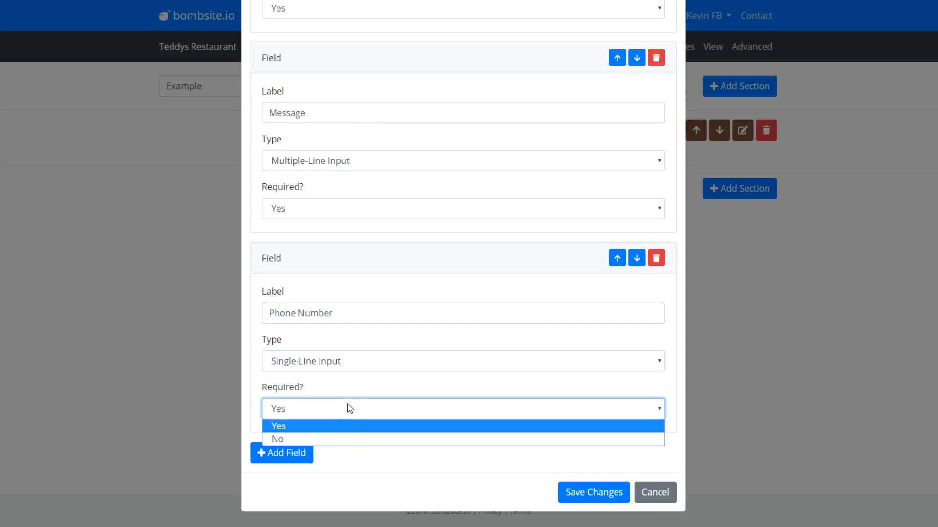
left_click(346, 439)
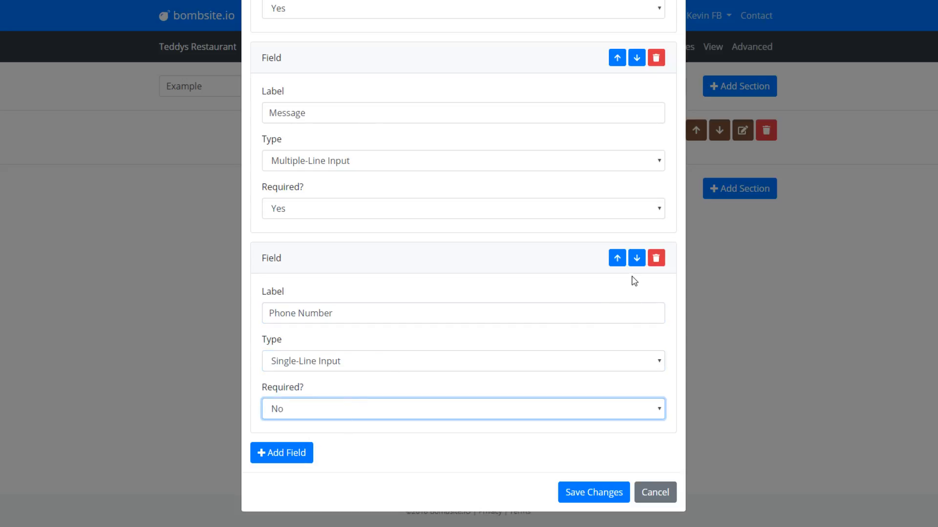
left_click(617, 261)
scroll(586, 288, "up", 7)
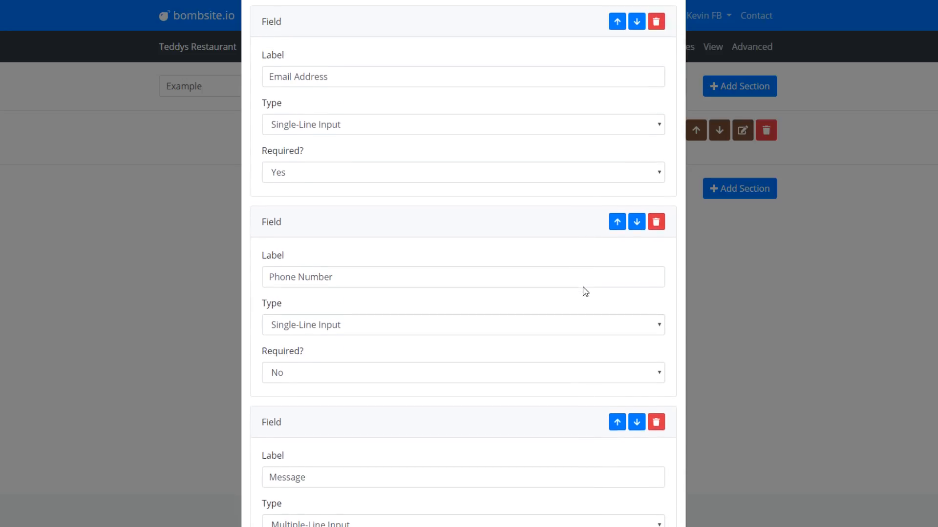
scroll(549, 362, "down", 2)
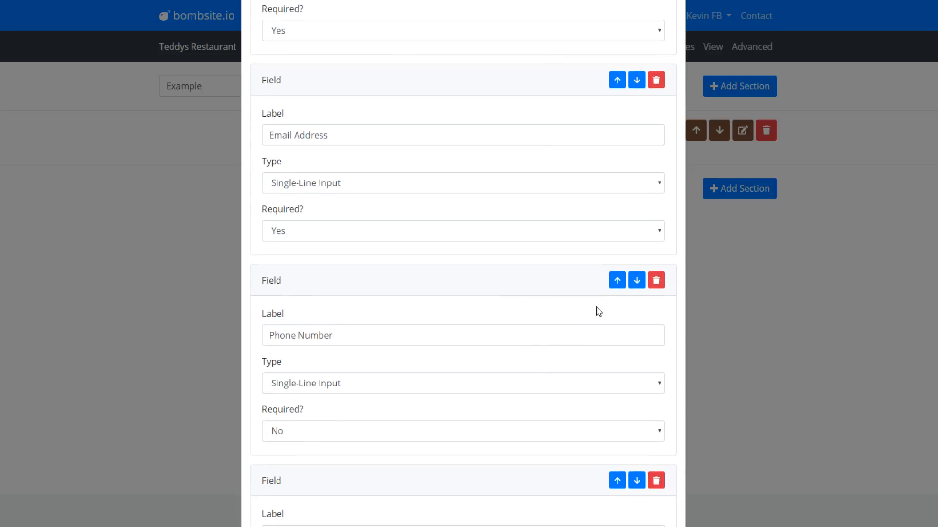
left_click(616, 282)
scroll(360, 237, "up", 2)
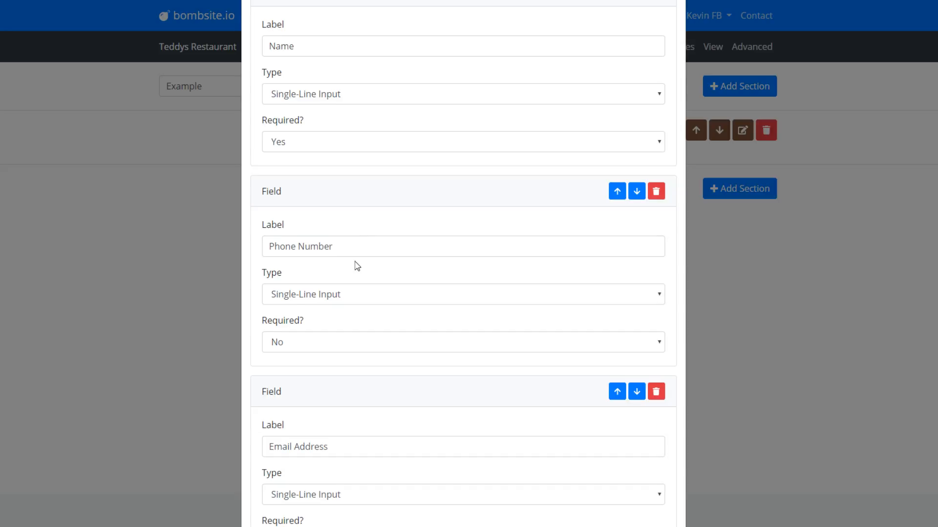
scroll(357, 266, "up", 2)
scroll(357, 267, "down", 10)
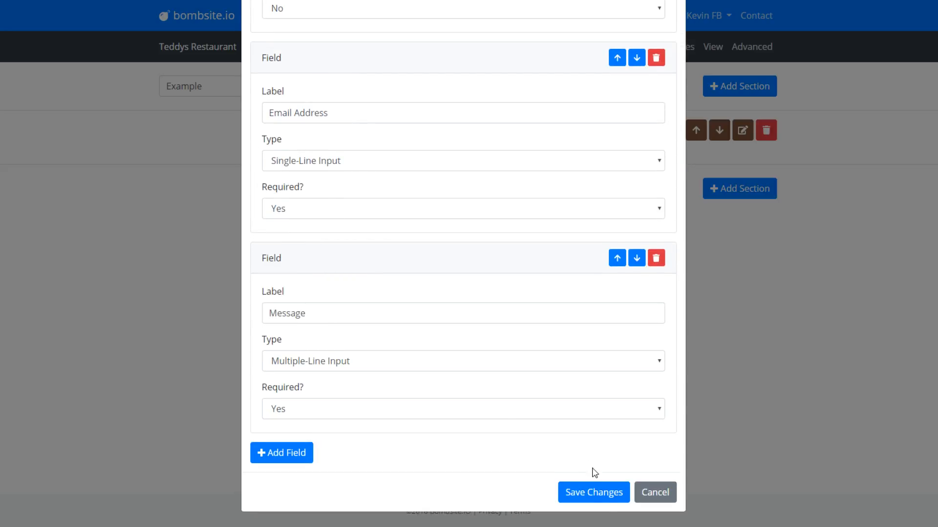
- Save the form and review the Name, Phone Number, Email Address, Message order
left_click(594, 493)
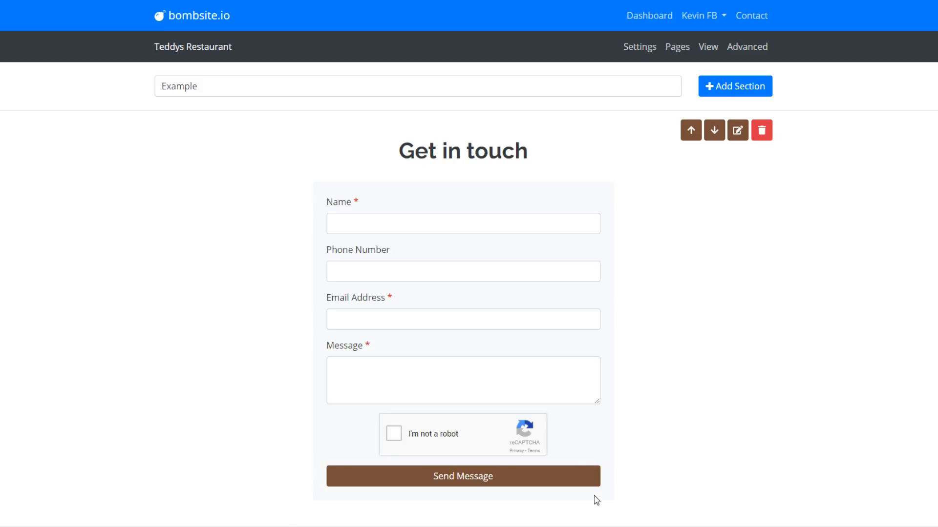
scroll(292, 280, "down", 2)
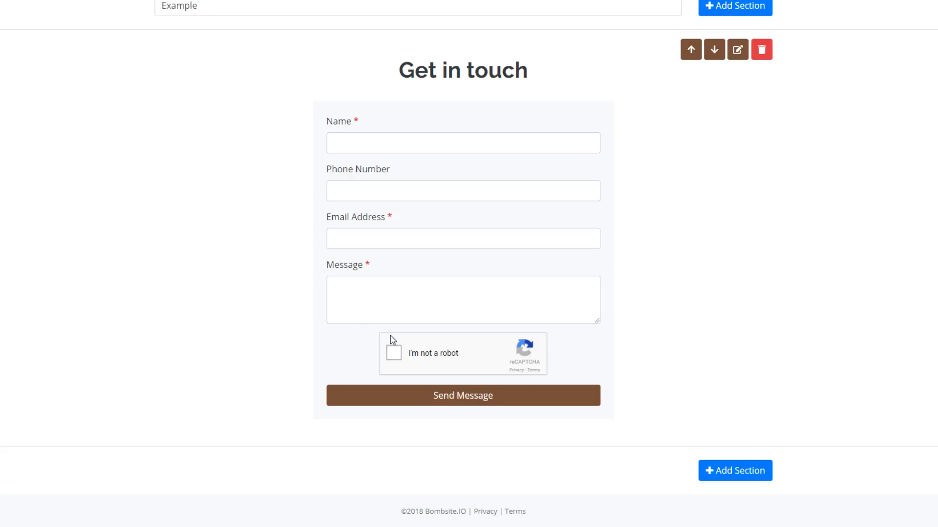
- Try sending the empty form, then fill in the Name field with a test name
left_click(428, 404)
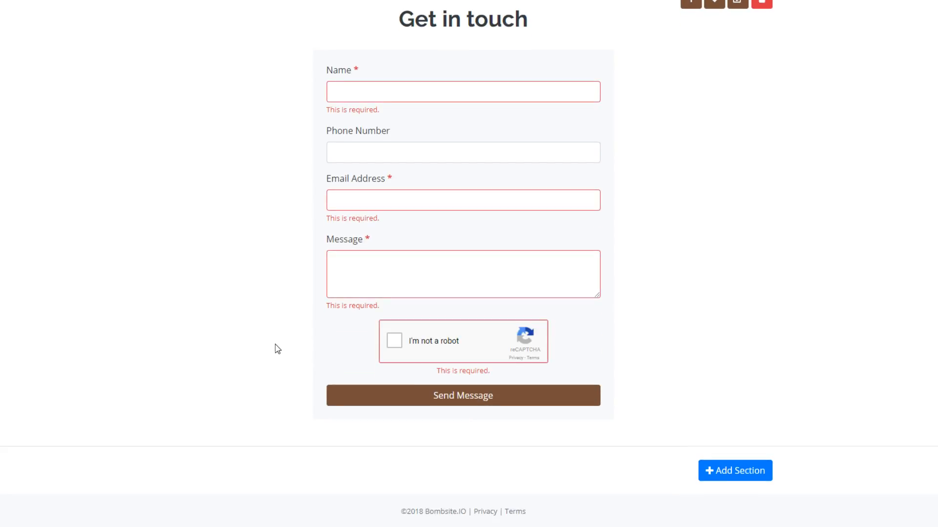
left_click(411, 95)
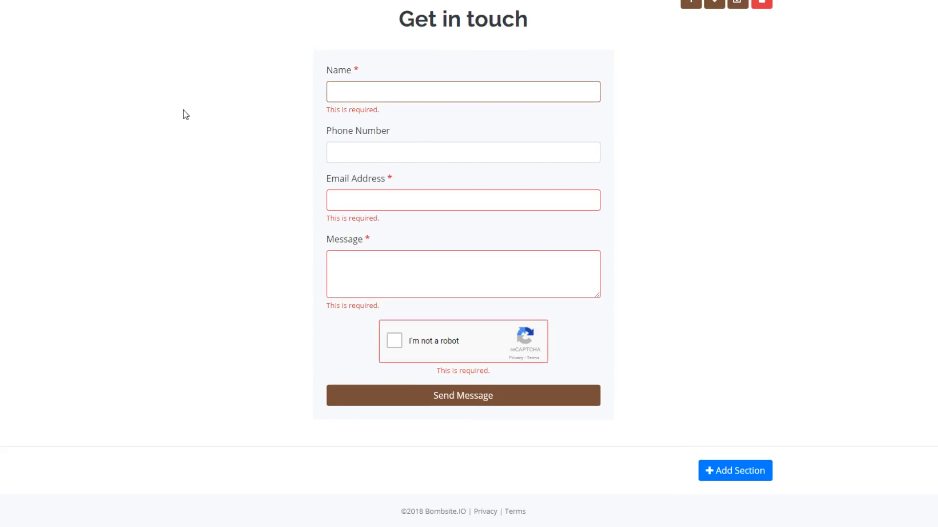
type("Kevin")
key("Tab")
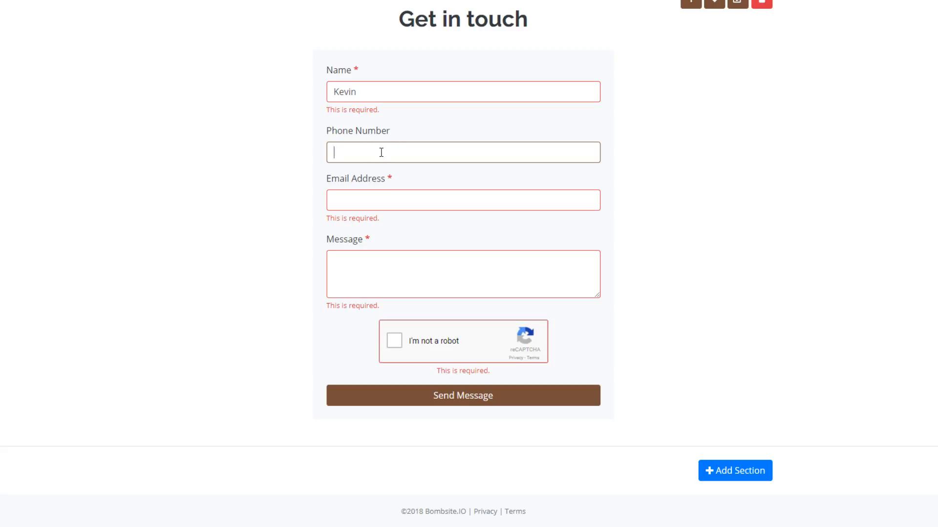
- Add a test e-mail and the message 'Hello world', tick the reCAPTCHA, and send
left_click(379, 203)
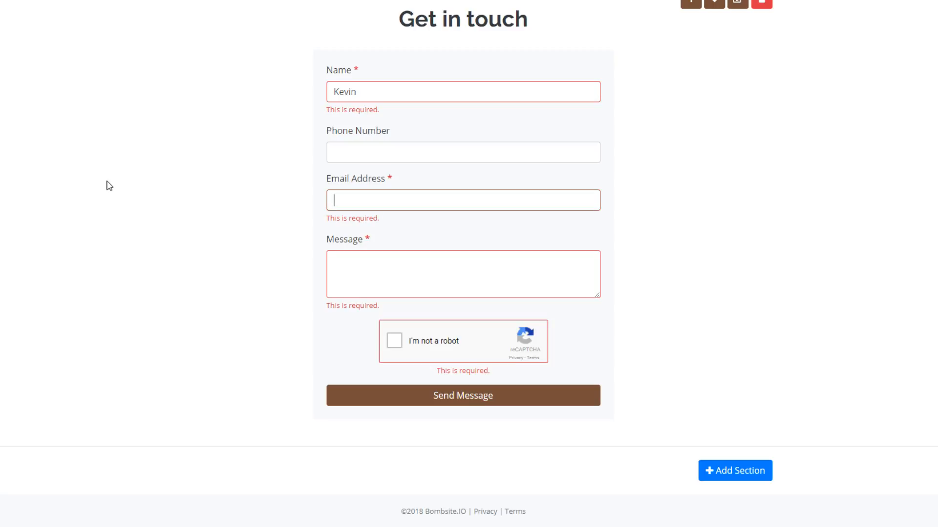
type("kevin@test.com")
key("Tab")
type("Hello world")
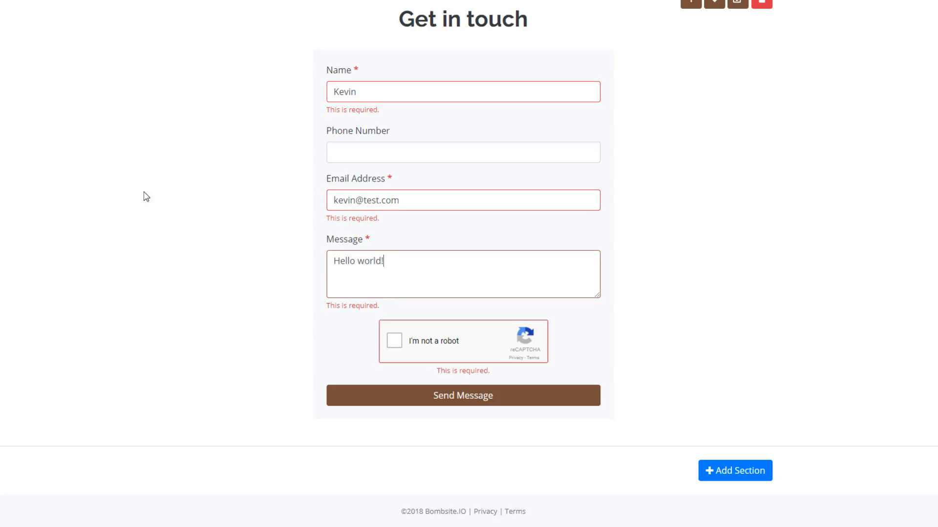
left_click(394, 340)
left_click(462, 398)
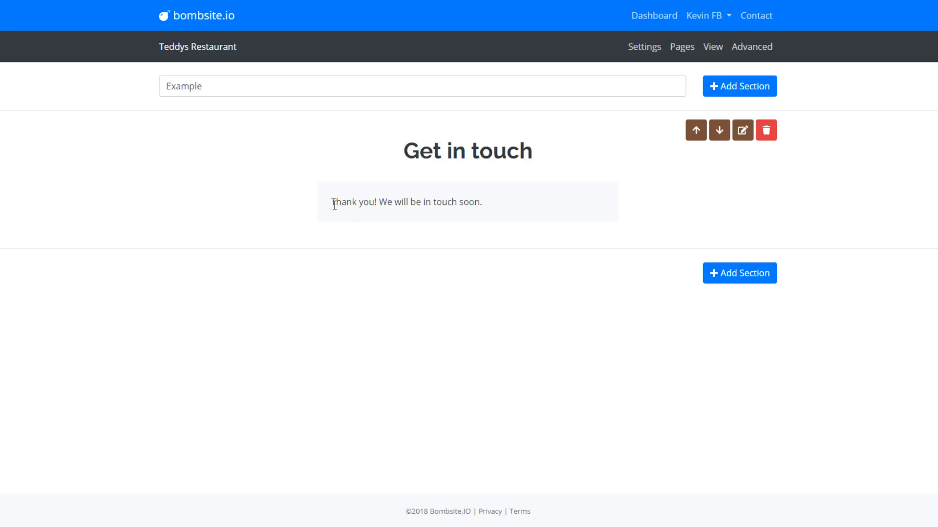
- Add a second Contact Form section to the page and open its settings
left_click_drag(332, 202, 499, 202)
left_click(510, 205)
left_click(745, 93)
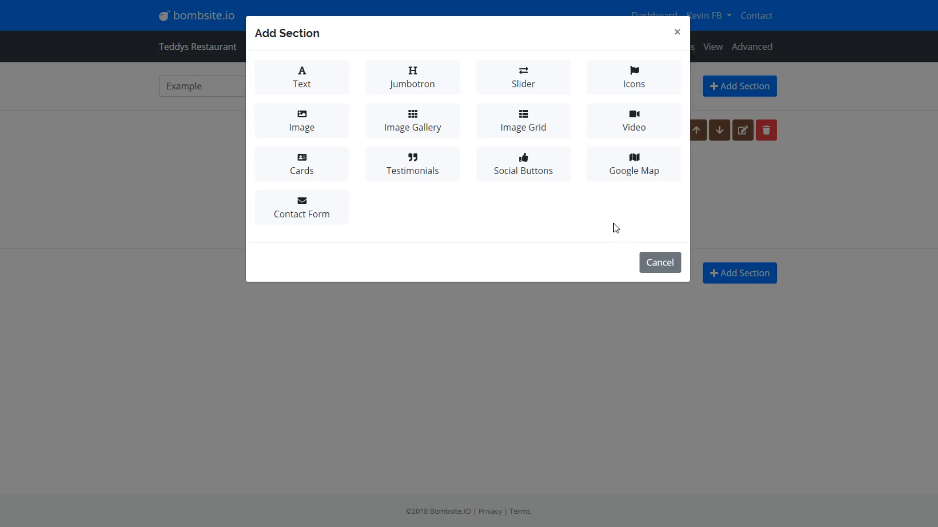
left_click(318, 217)
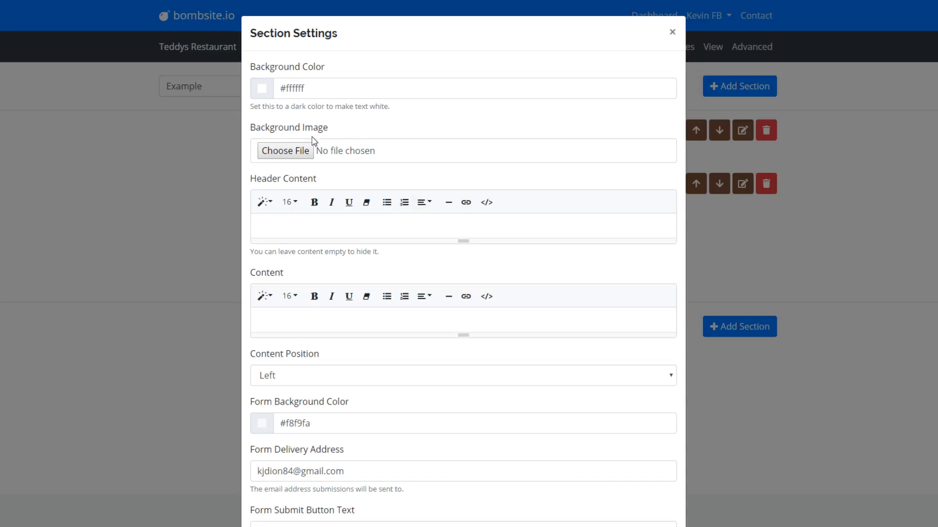
left_click(263, 93)
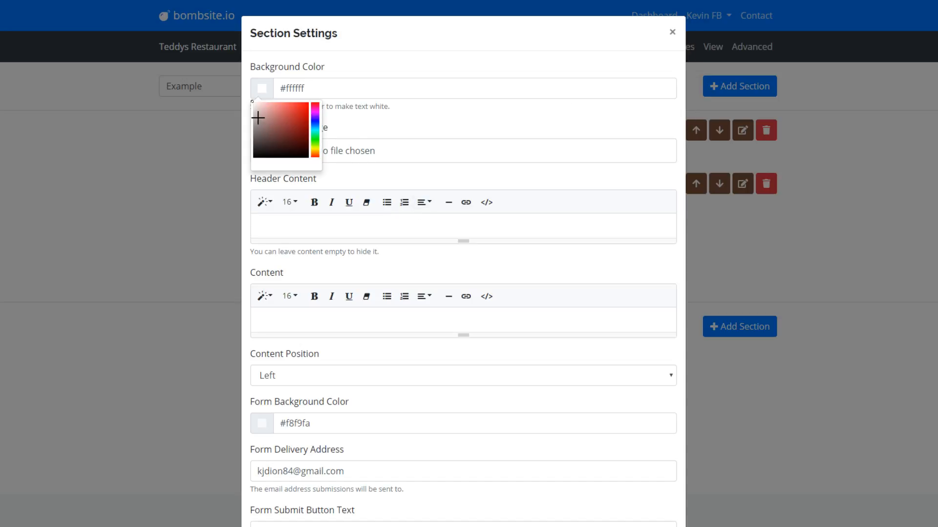
- Leave the section background white and keep the content position at Left
left_click(327, 90)
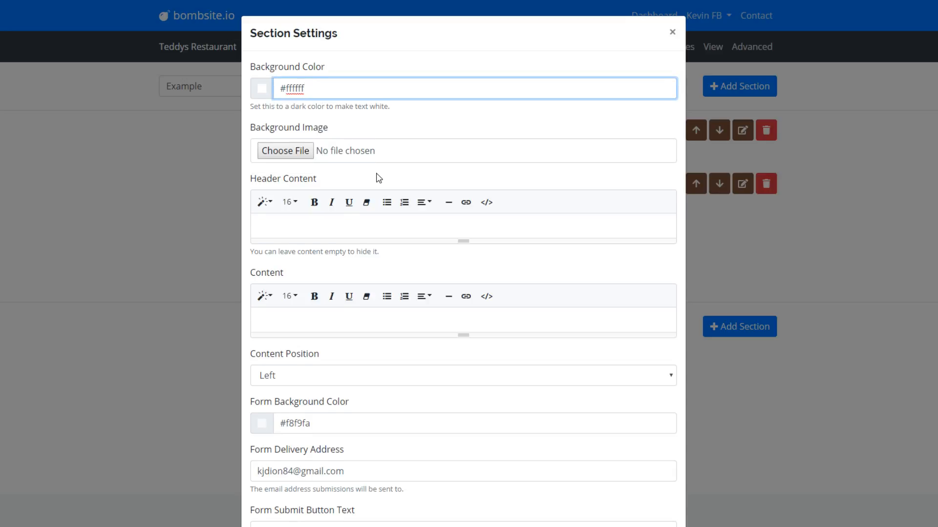
scroll(379, 179, "down", 1)
scroll(378, 173, "up", 1)
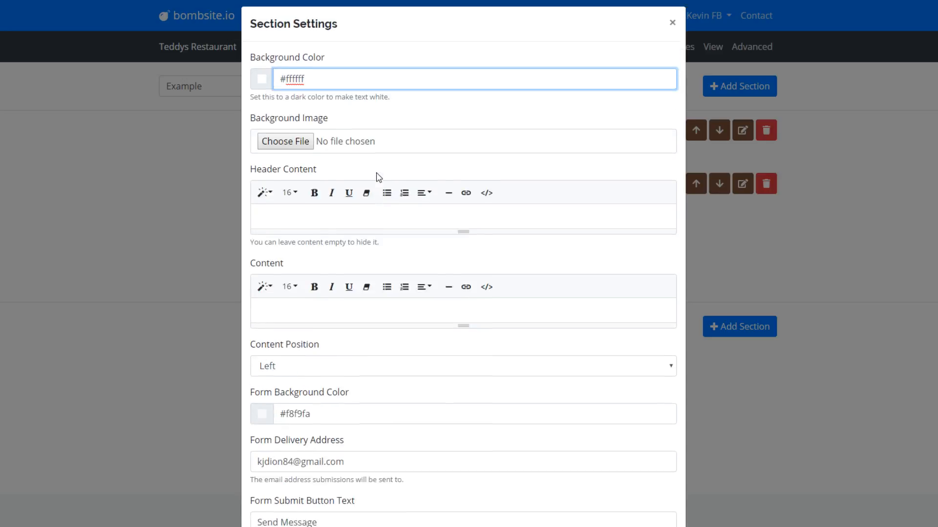
left_click(424, 215)
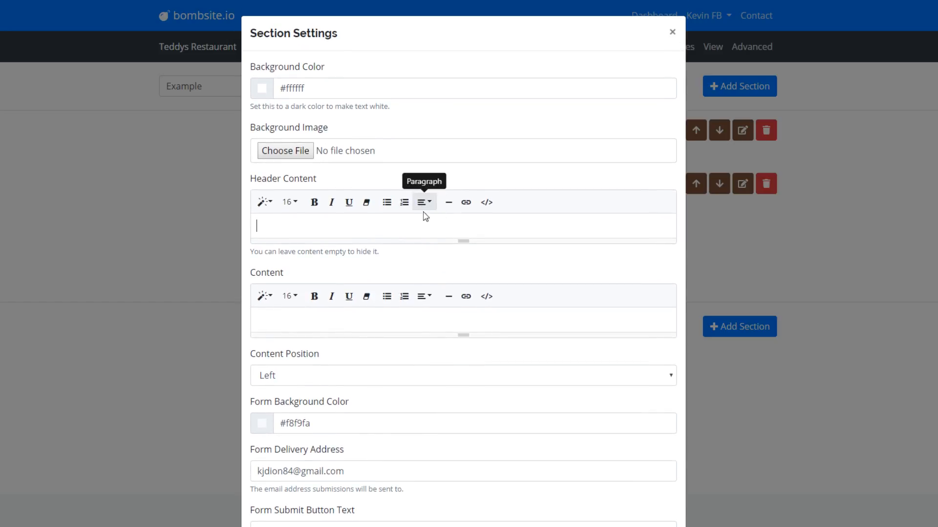
scroll(425, 224, "down", 1)
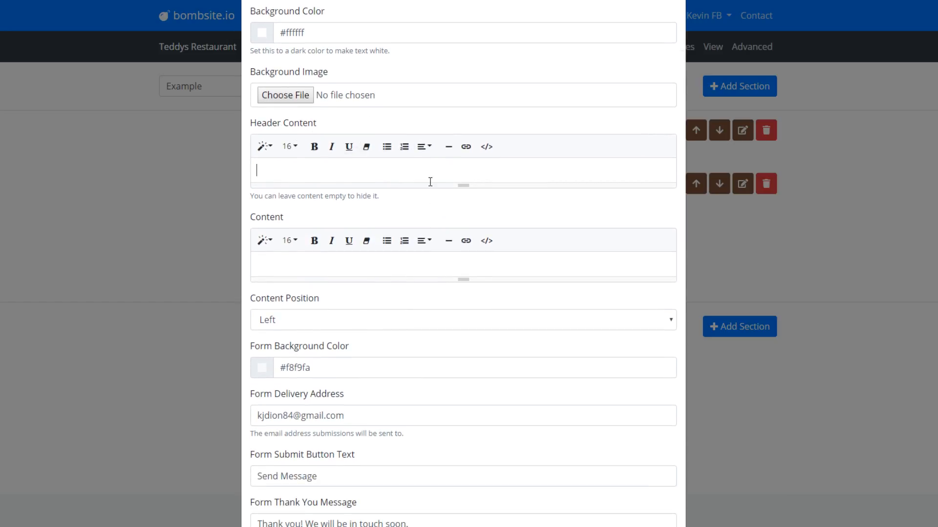
left_click(445, 265)
scroll(445, 265, "down", 1)
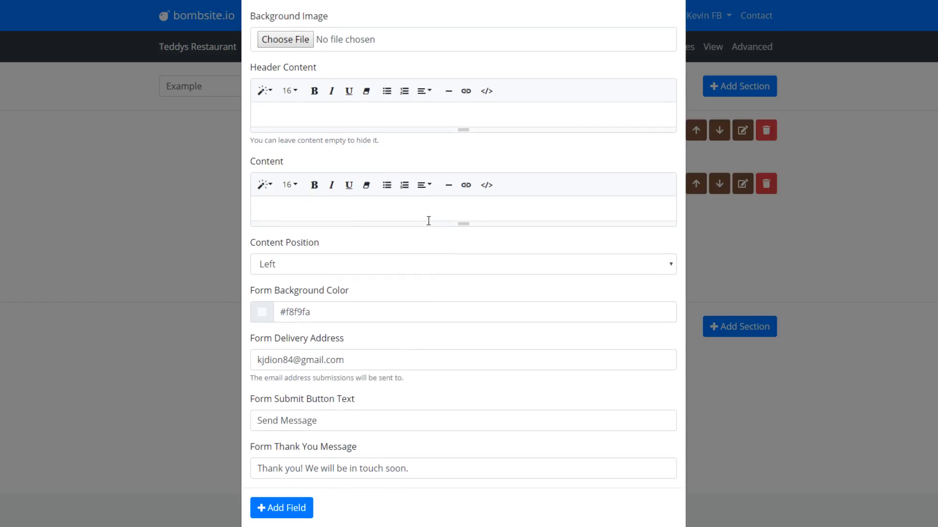
left_click(423, 185)
left_click(317, 269)
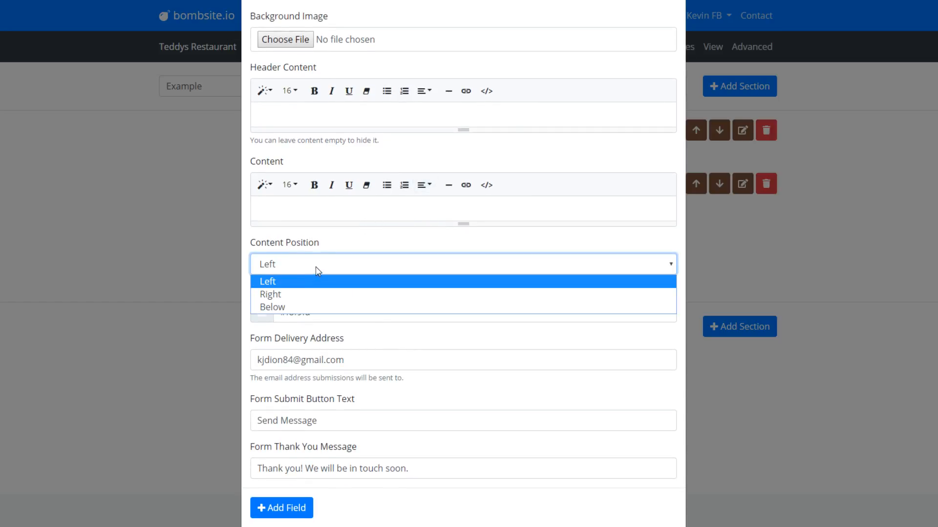
left_click(317, 268)
left_click(406, 218)
left_click(424, 188)
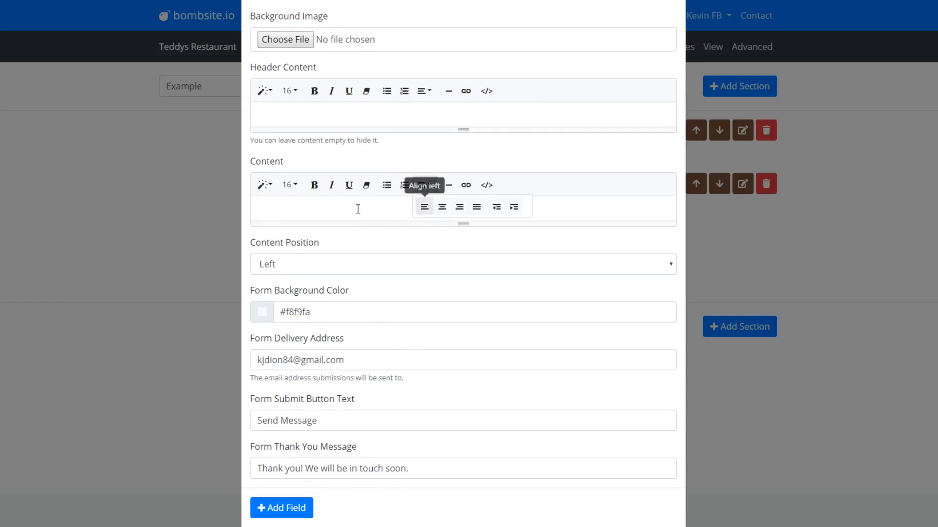
- Add a Header 1 'Contact Us Today' heading and paste two Lorem ipsum sentences below it
left_click(265, 185)
left_click(303, 232)
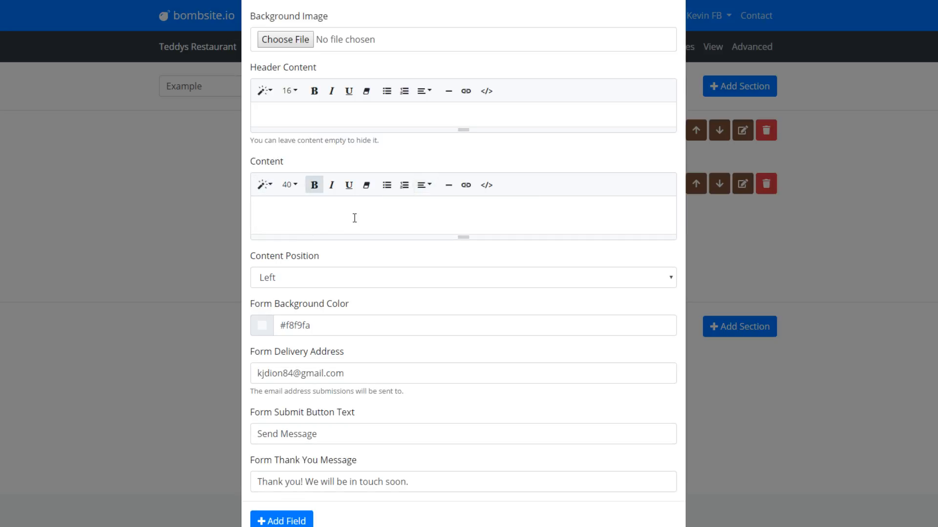
type("Contact Us Today")
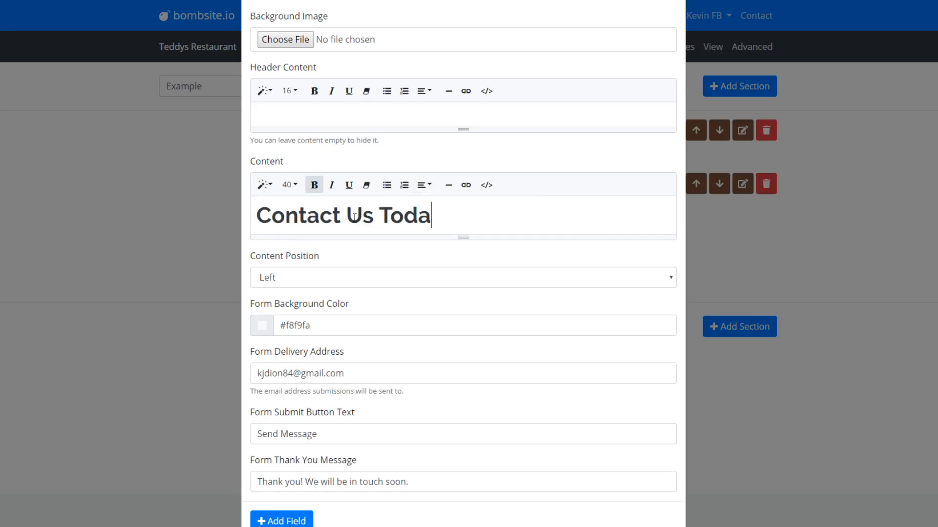
key("Return")
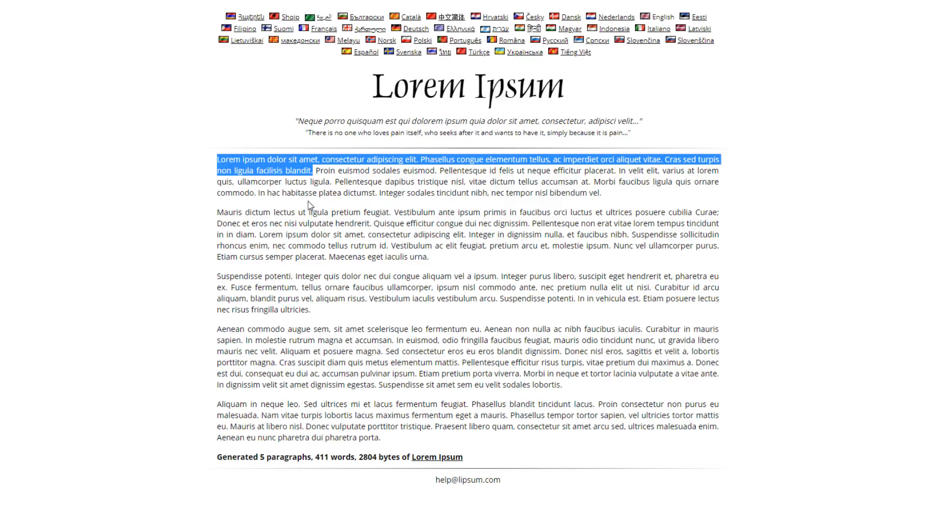
left_click(265, 168)
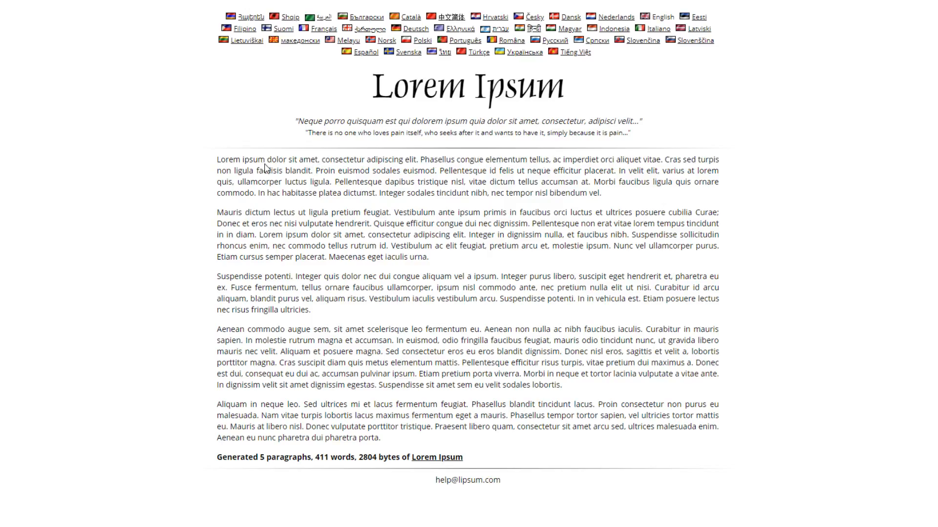
left_click_drag(218, 160, 313, 171)
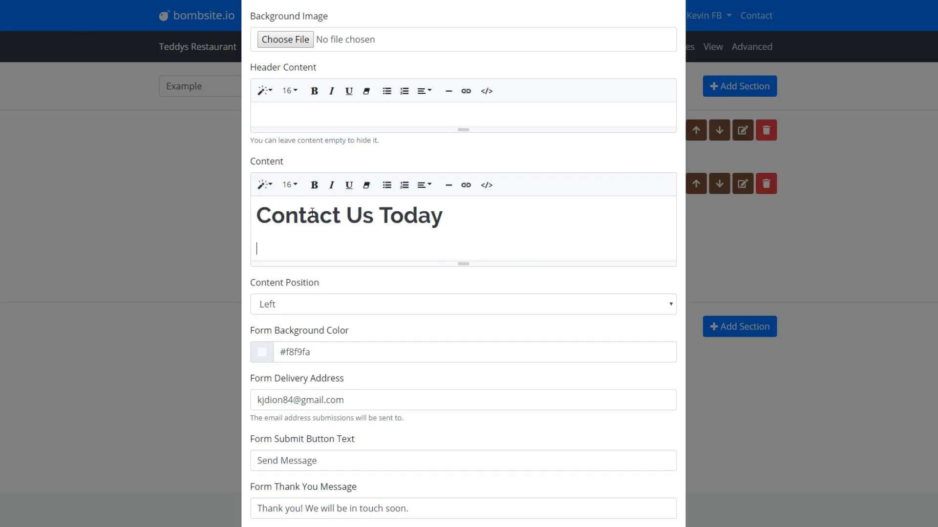
type("Lorem ipsum dolor sit amet, consectetur adipiscing elit. Phasellus congue elementum tellus, ac imperdiet orci aliquet vitae. Cras sed turpis non ligula facilisis blandit.")
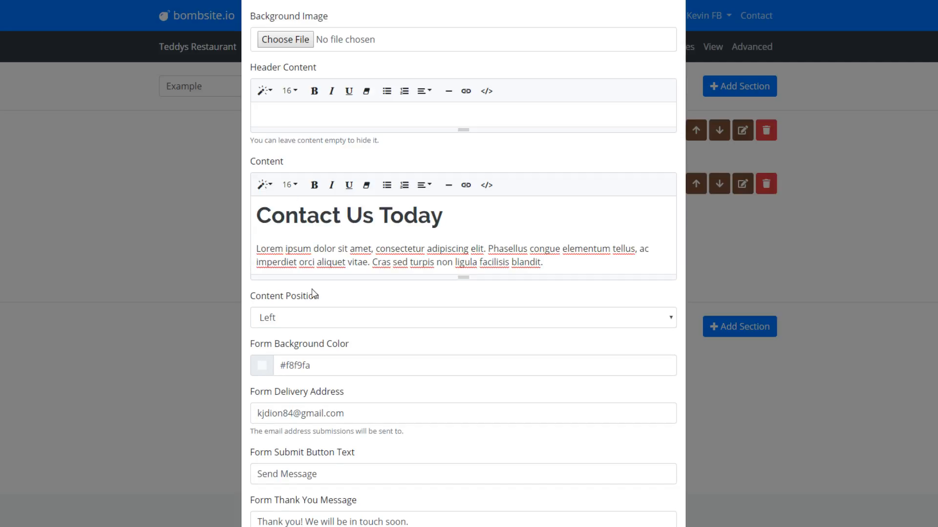
- Add a Header 4 'Open Hours:' with lines 'Mon-day Friday 9AM-5PM' and 'Closed on Weekends'
key("Return")
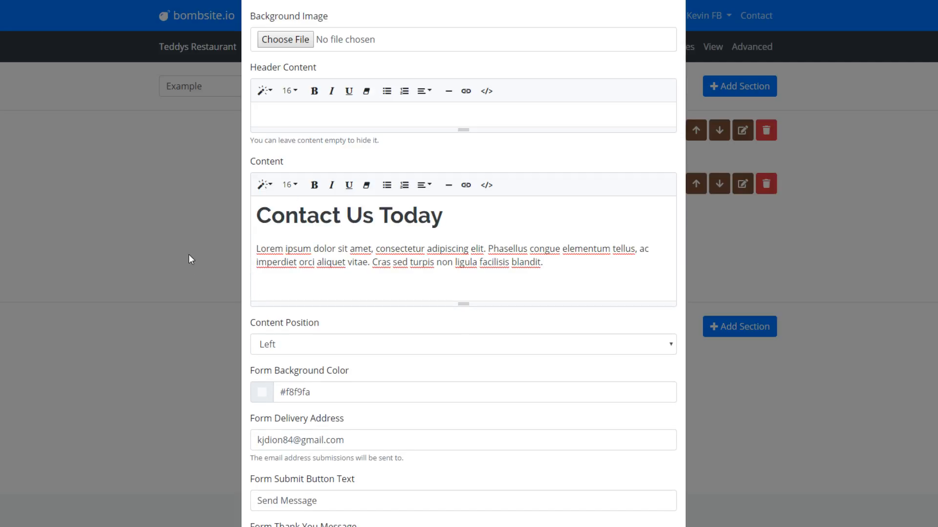
left_click(263, 184)
left_click(295, 306)
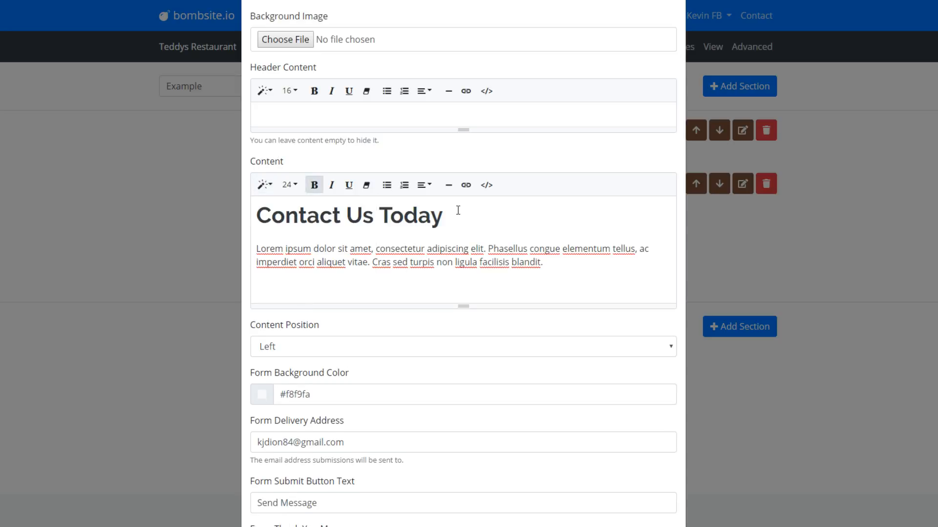
type("Open Hours:")
key("Return")
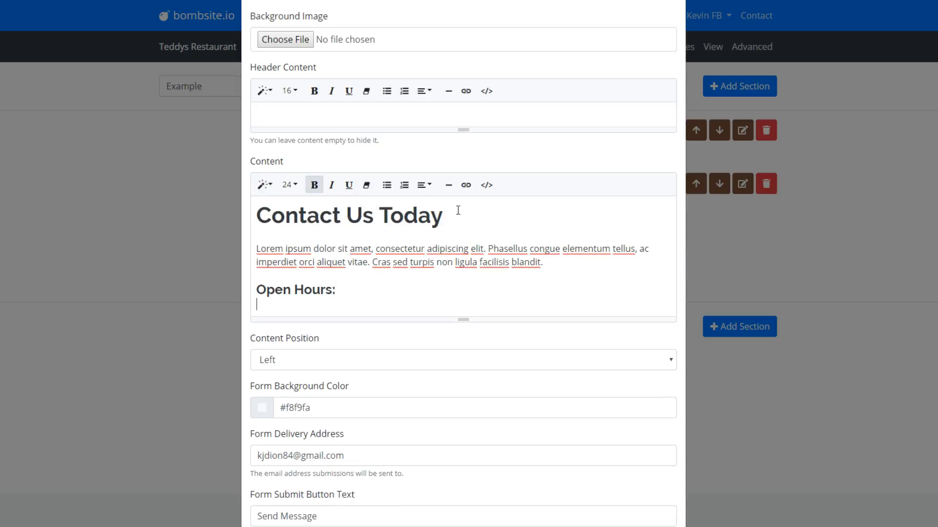
type("Mon-d")
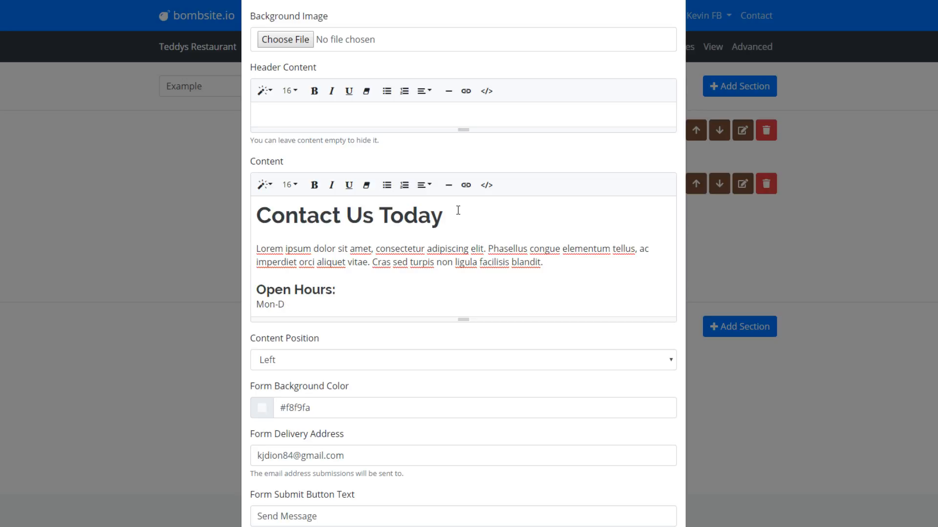
type("ay Friday 9AM-5PM")
key("Return")
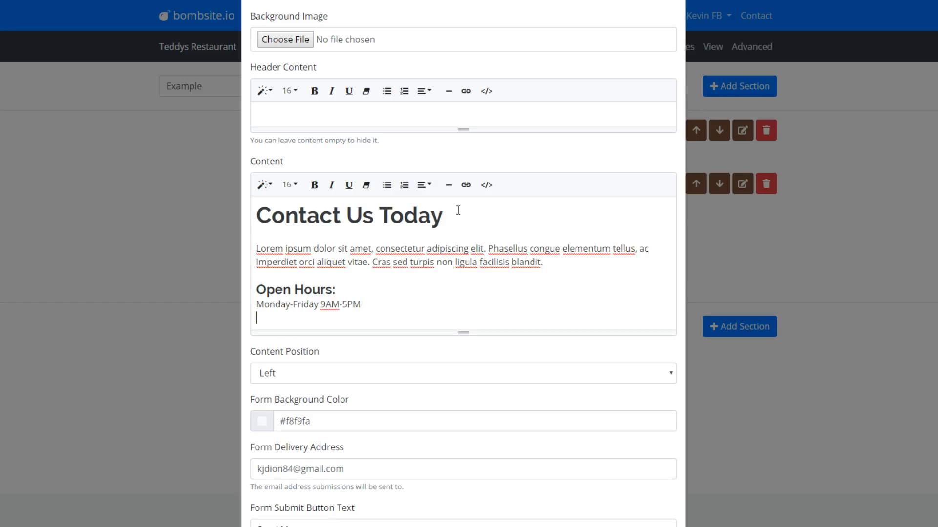
type("Closed on Weekends")
key("Return")
key("Return")
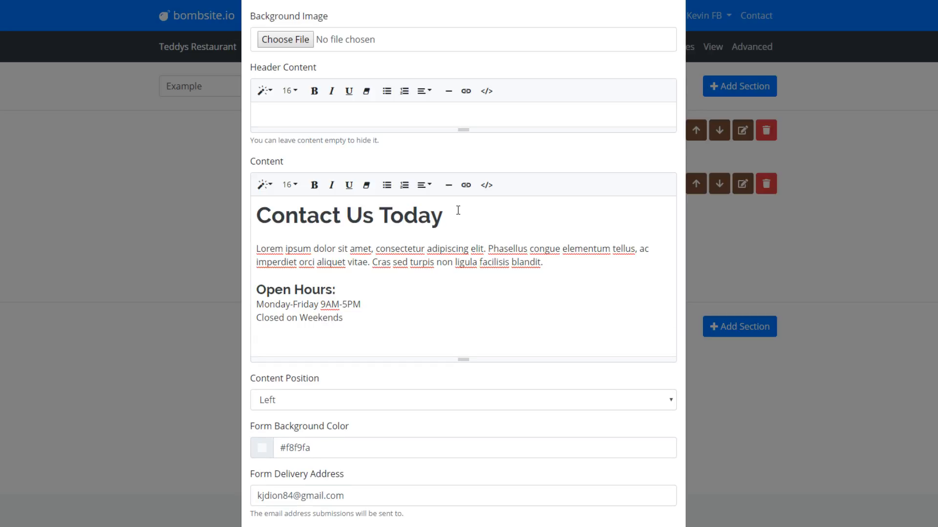
- Add a Header 5 'Call Us:' heading followed by the restaurant's phone number
left_click(265, 185)
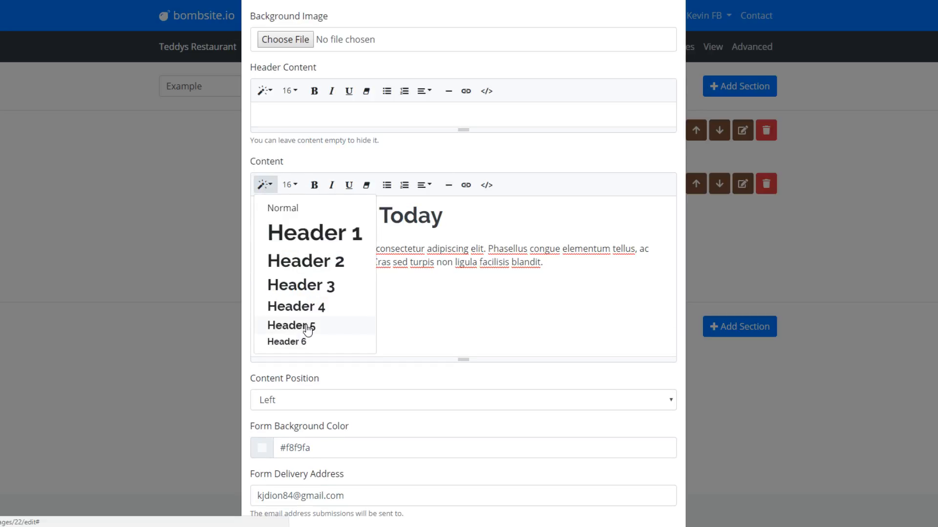
left_click(308, 328)
type("Cal")
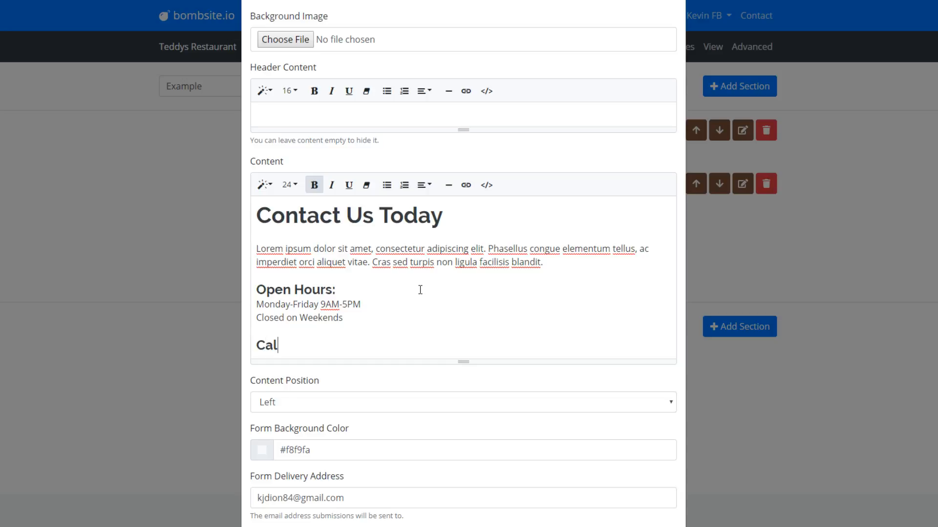
type("l Us:")
key("Return")
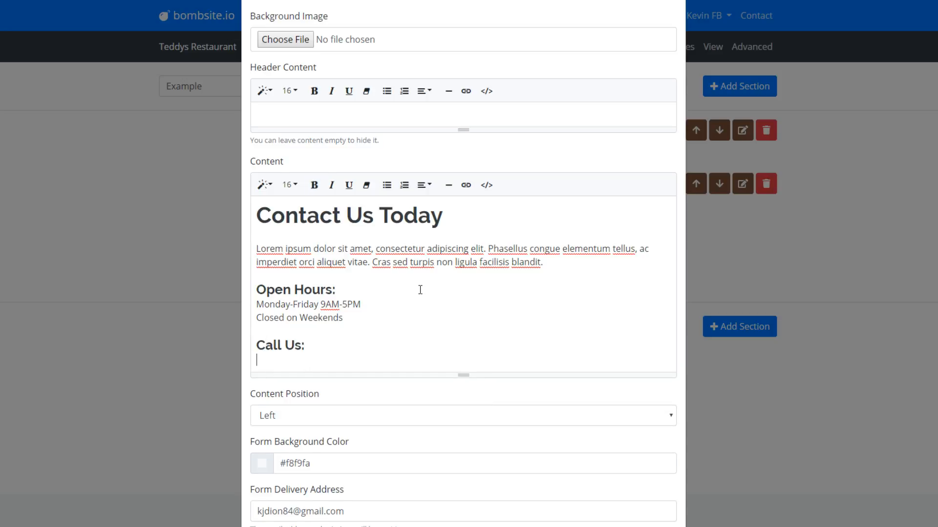
type("1-800-123-4567")
- Replace the Form Delivery Address with a new e-mail address
scroll(379, 297, "down", 1)
scroll(379, 297, "down", 3)
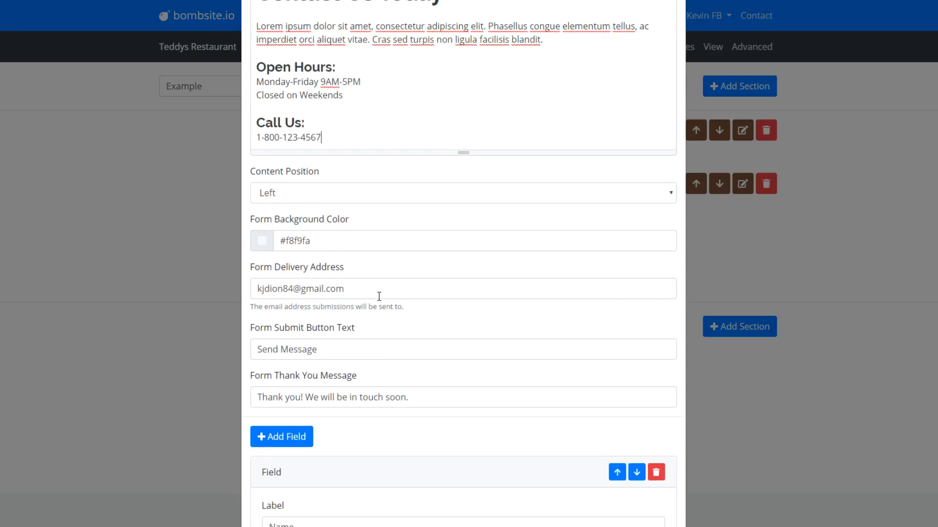
left_click_drag(355, 288, 141, 254)
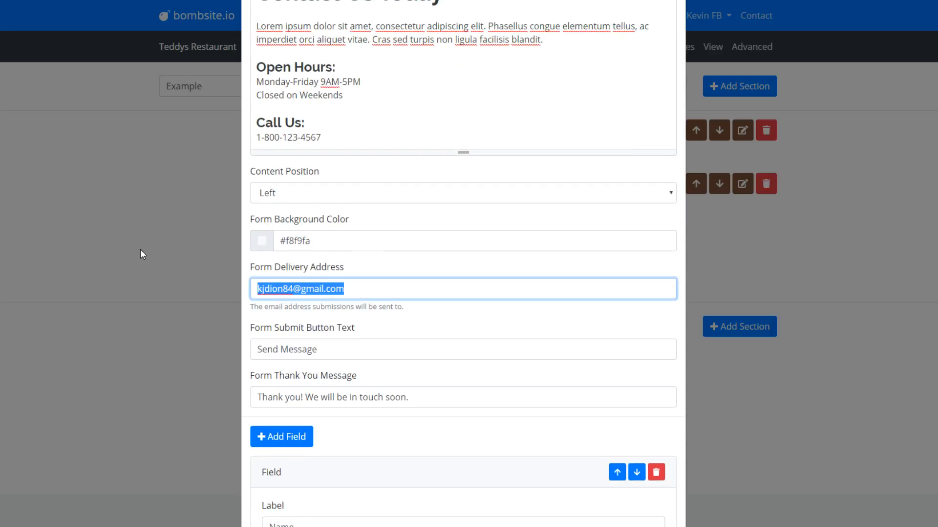
type("kevin@ex")
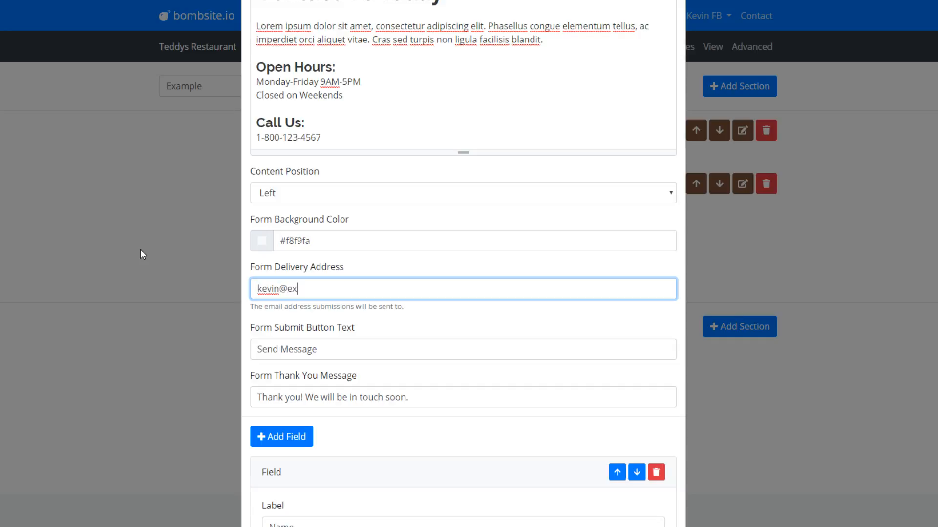
type("ample.com")
- Leave the submit button and thank-you message as they are and save the section
scroll(281, 280, "down", 1)
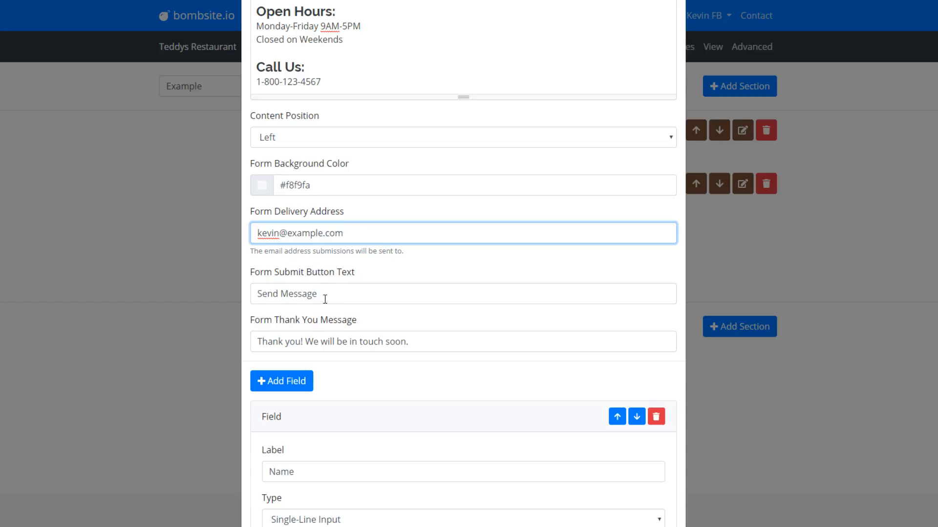
scroll(323, 285, "down", 1)
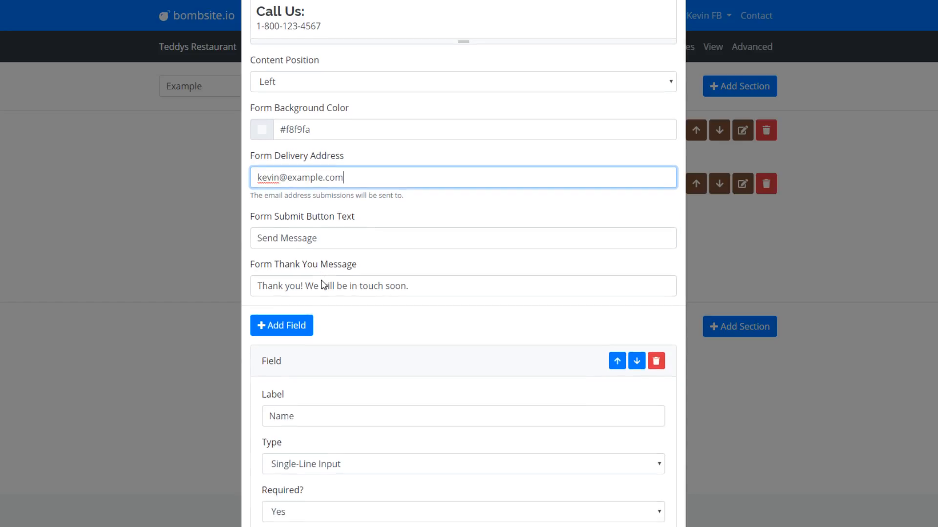
left_click(326, 237)
scroll(324, 241, "down", 1)
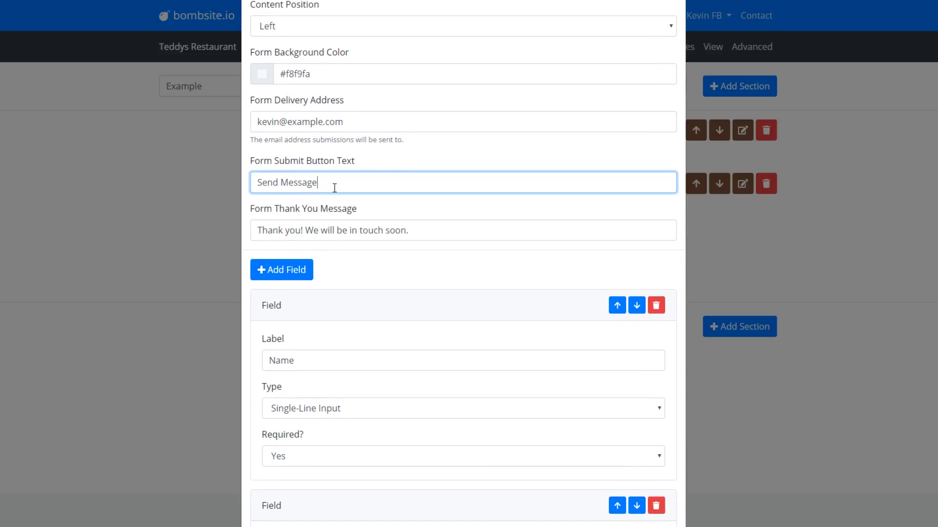
scroll(320, 215, "down", 1)
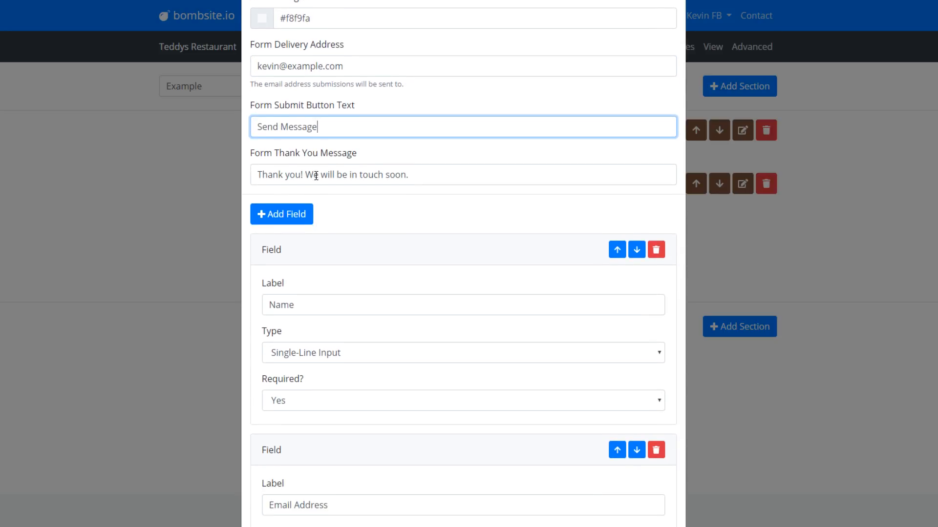
left_click(427, 175)
scroll(393, 239, "down", 4)
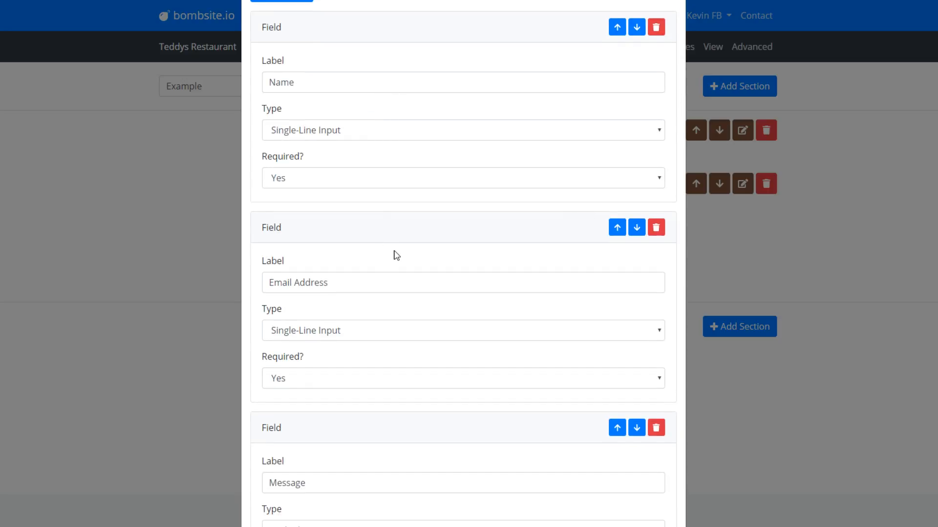
scroll(394, 234, "up", 3)
scroll(358, 146, "down", 2)
scroll(341, 136, "down", 4)
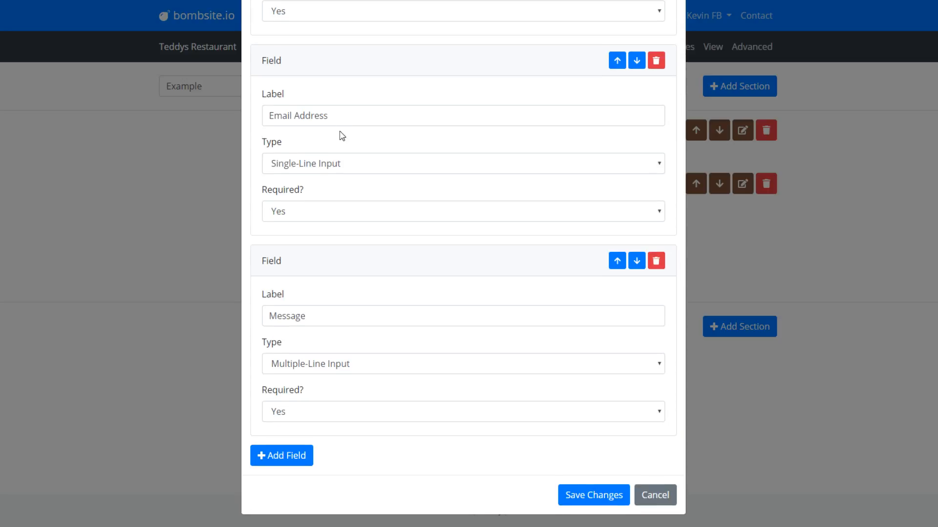
left_click(595, 494)
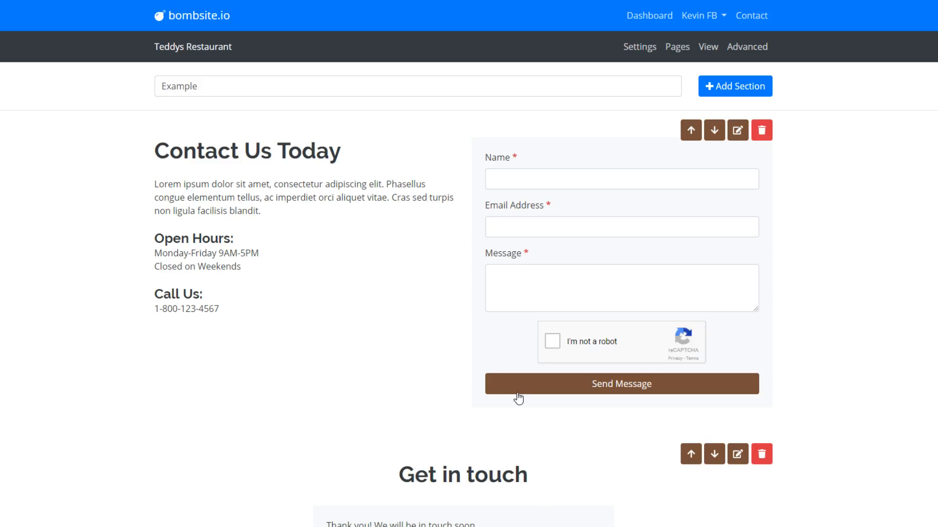
- Delete the Get in touch section, then select a few sentences on the Lorem Ipsum page
scroll(799, 465, "down", 3)
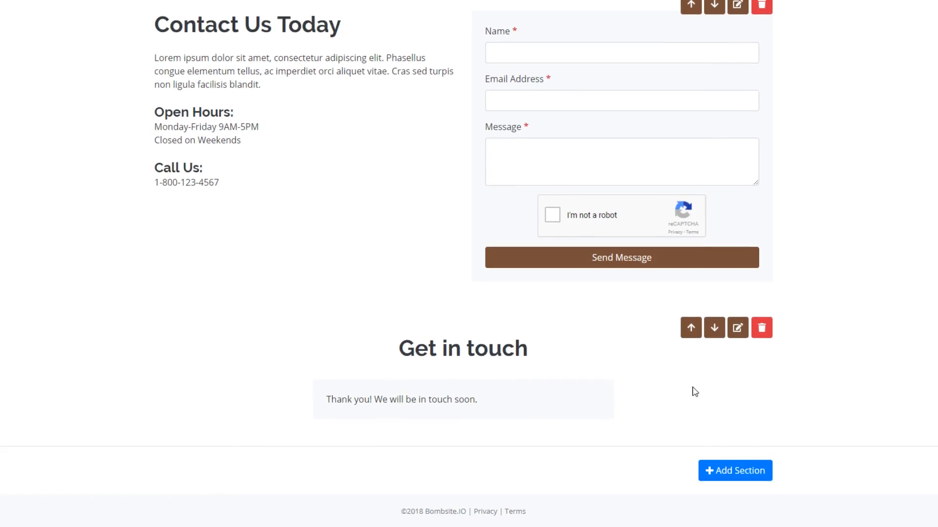
left_click(762, 334)
left_click(502, 38)
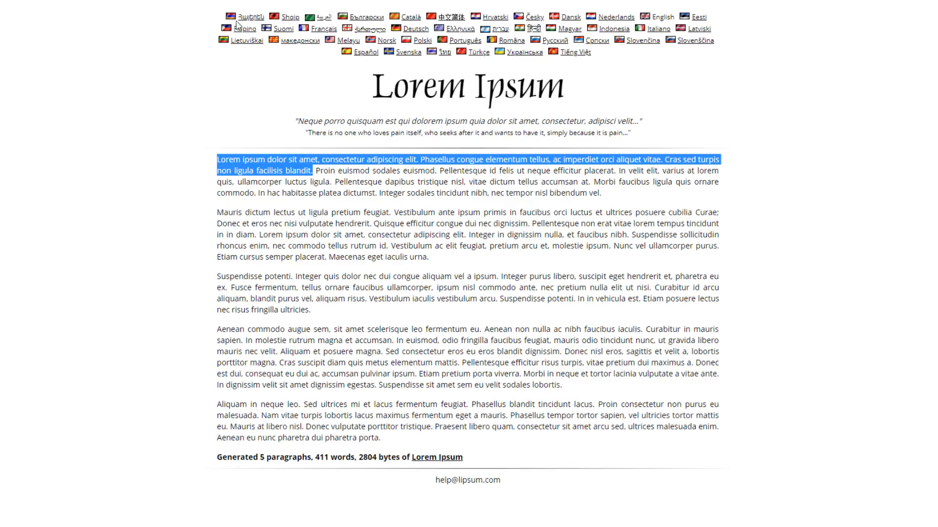
left_click(448, 191)
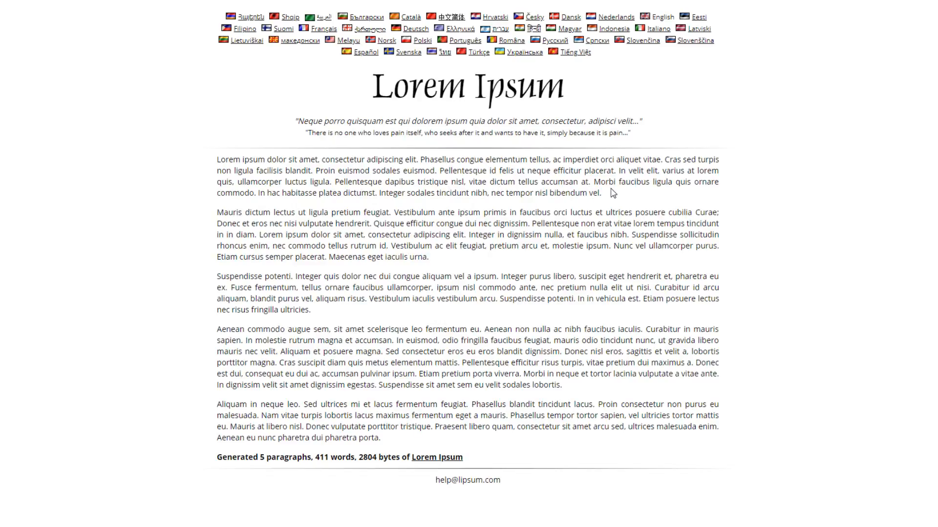
left_click_drag(612, 193, 337, 182)
key("ctrl+c")
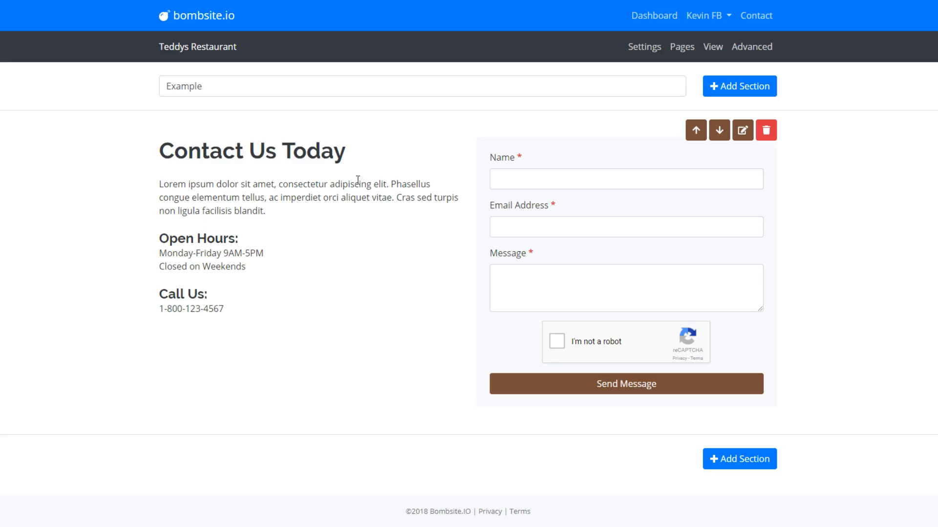
- Paste the Lorem ipsum placeholder paragraph below the Call Us number and save the section
left_click(742, 130)
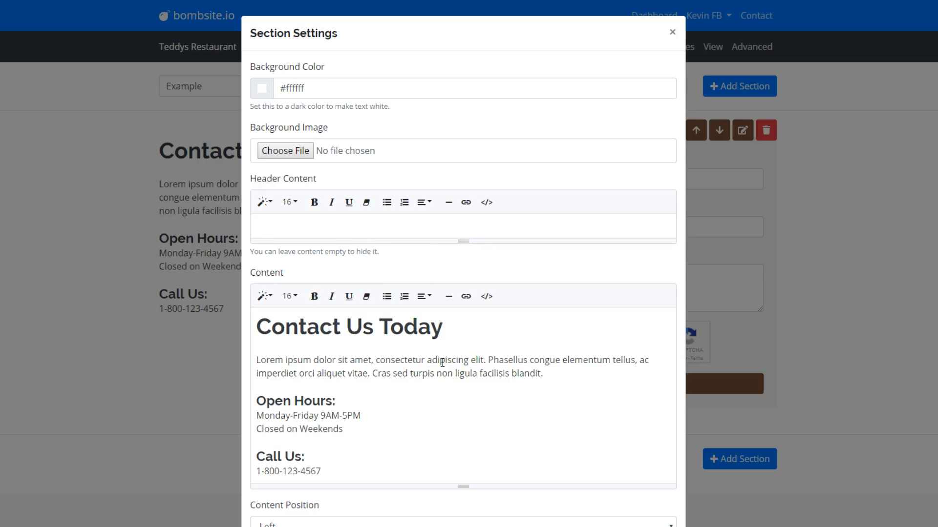
scroll(463, 456, "down", 3)
left_click(365, 303)
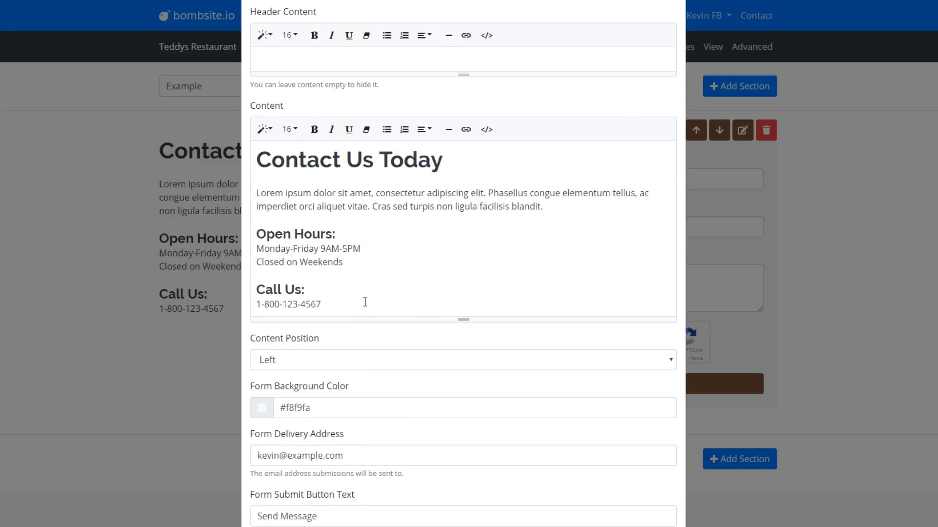
key("ctrl+v")
scroll(398, 327, "down", 15)
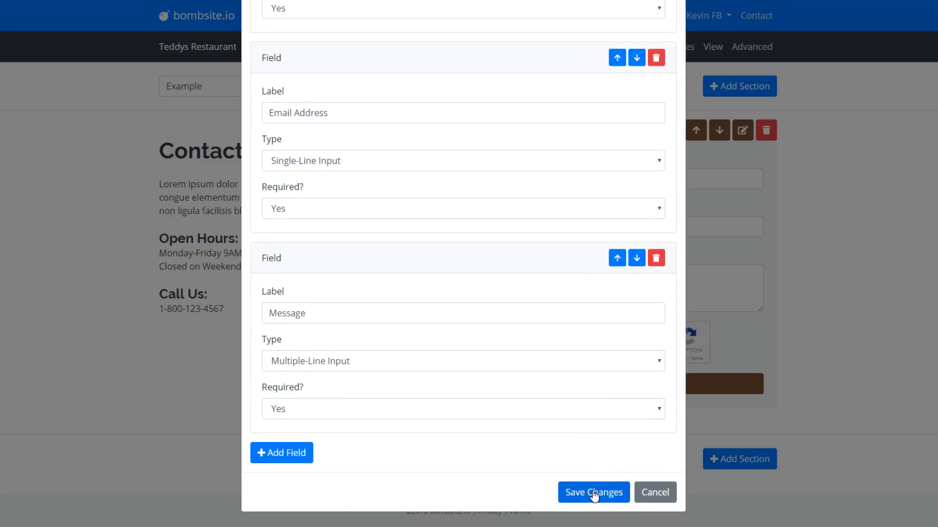
left_click(593, 494)
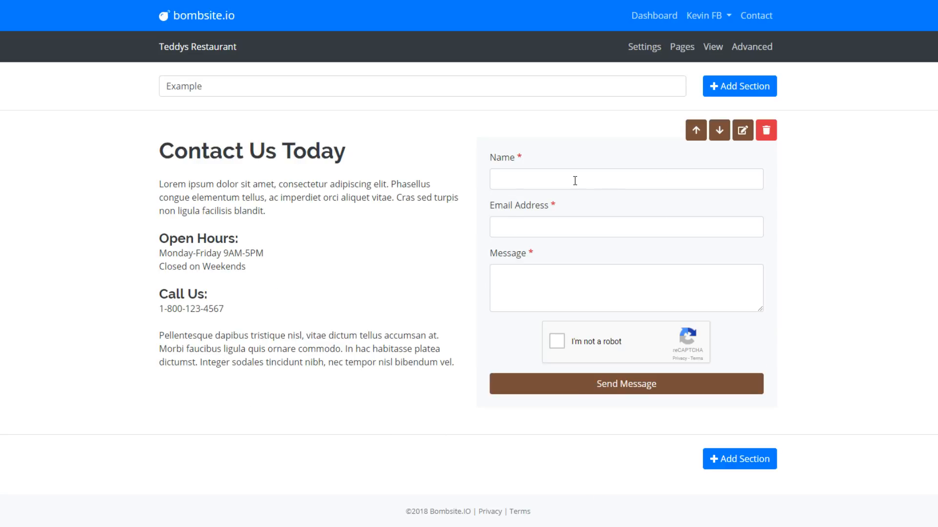
- Submit the empty form to confirm each field shows 'This is required.'
left_click(592, 385)
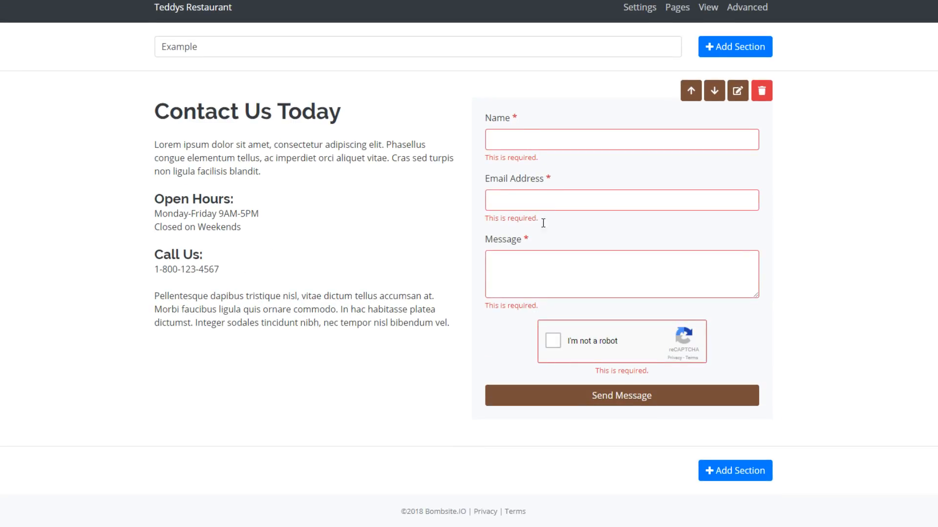